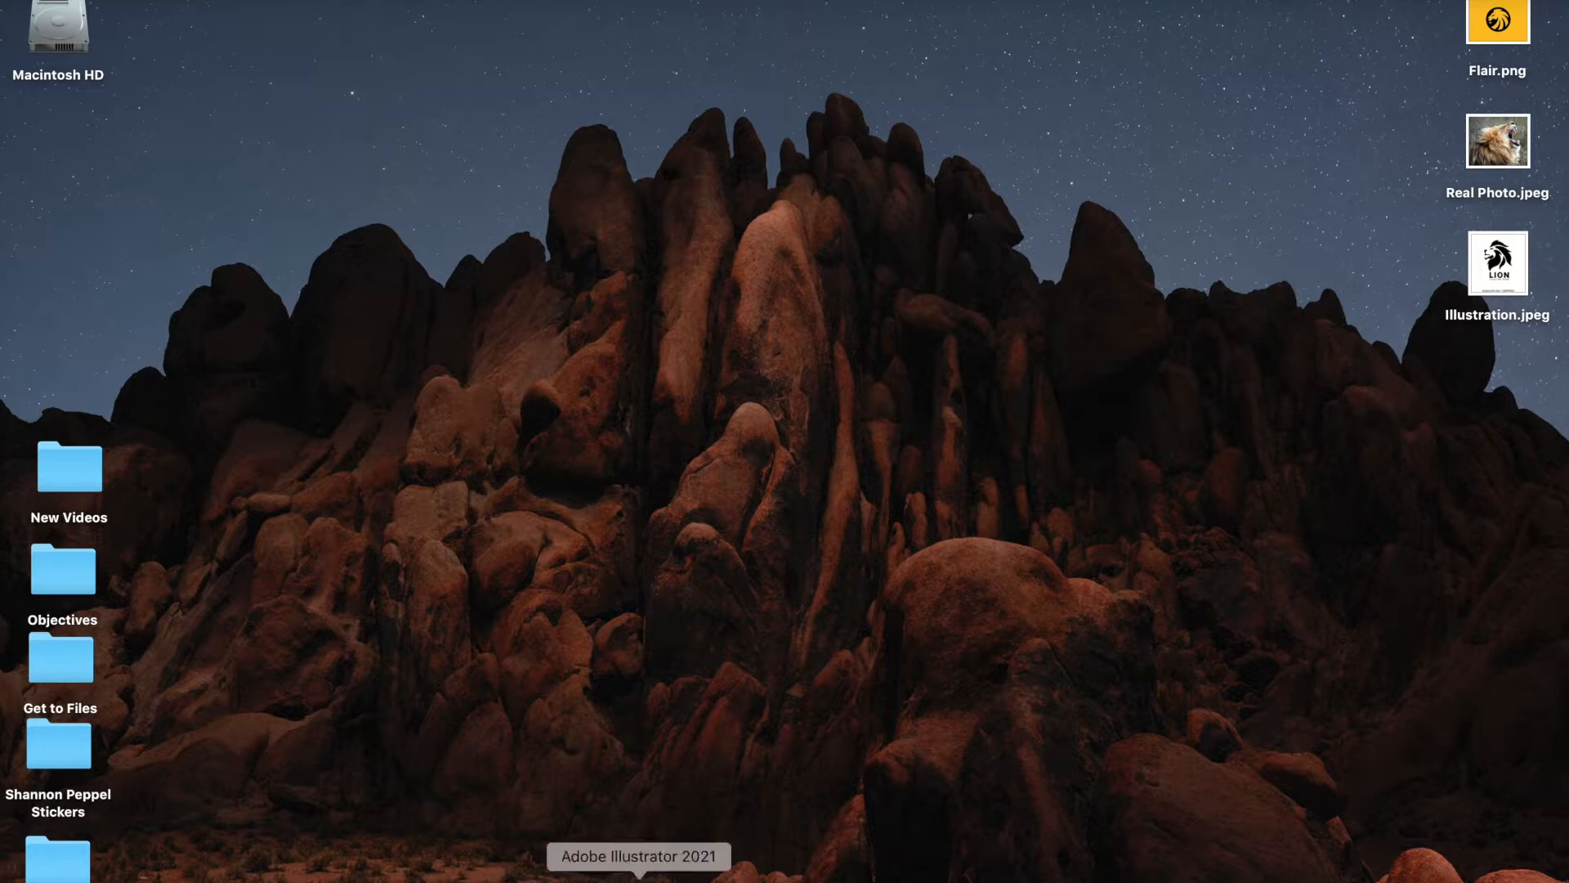
- Launch Adobe Illustrator 2021 from the Dock to bring up its Home screen
left_click(638, 878)
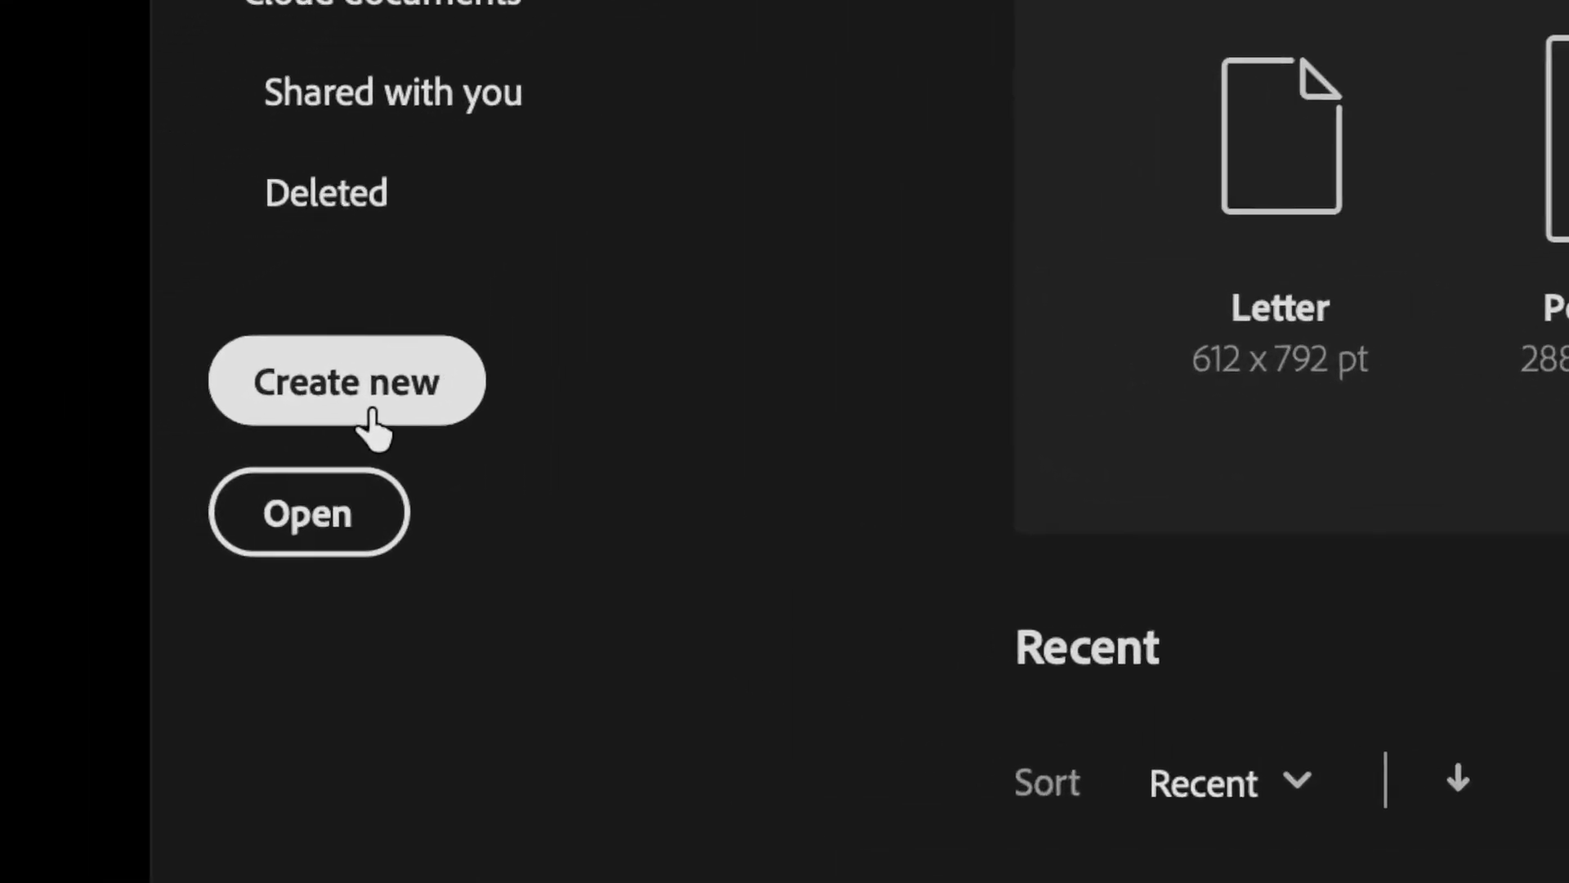
- Create a new 5 × 5 in document in inches, renaming Untitled-7 to the client's logo name
left_click(136, 435)
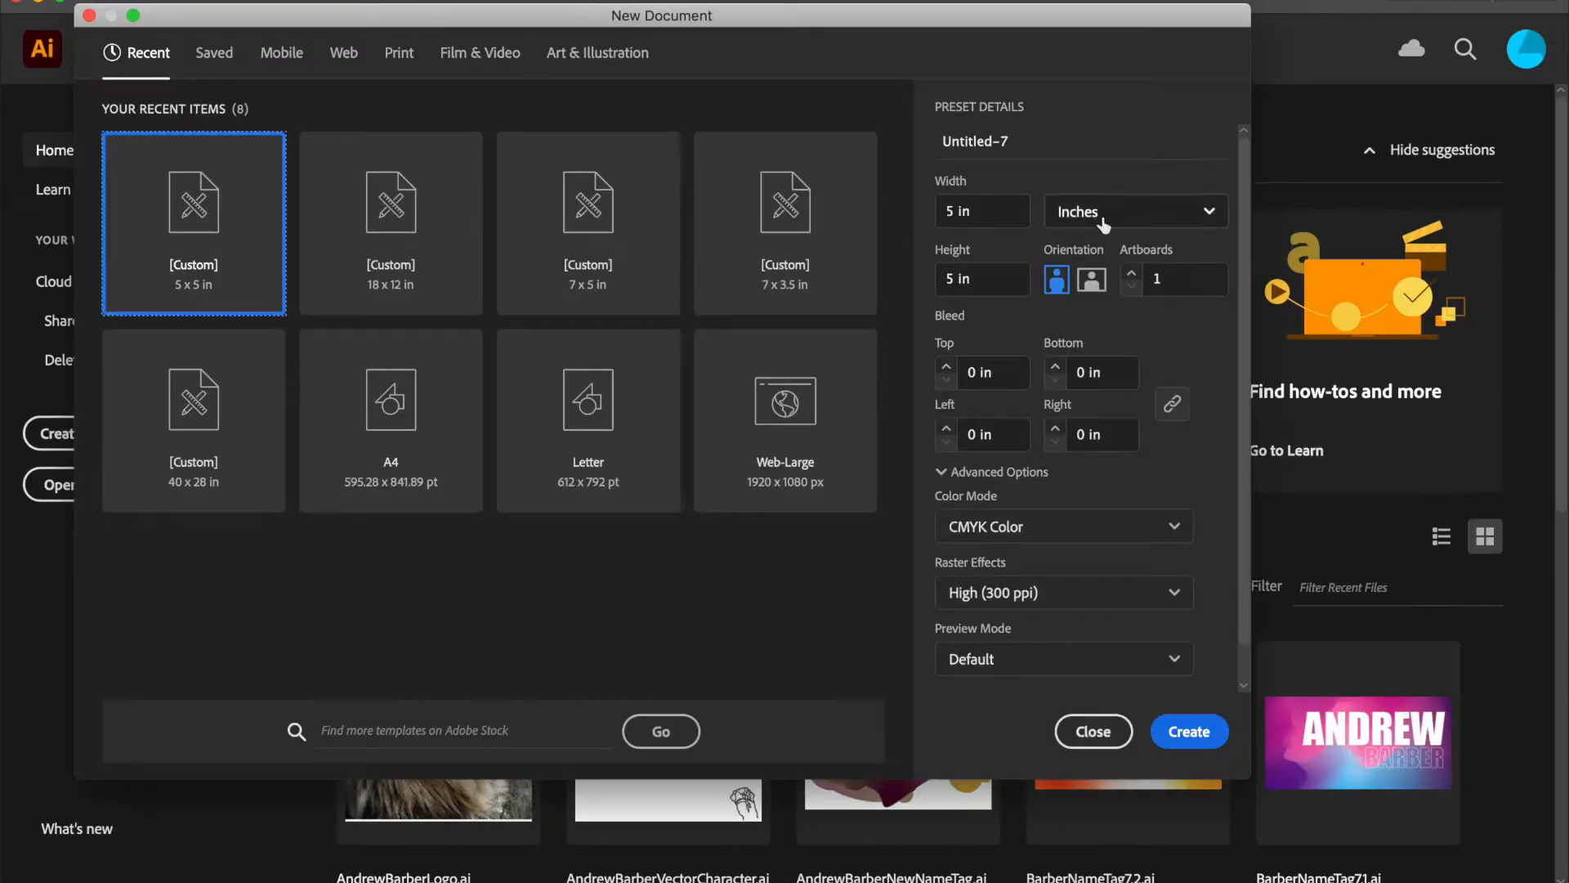
left_click(1155, 221)
left_click(1154, 219)
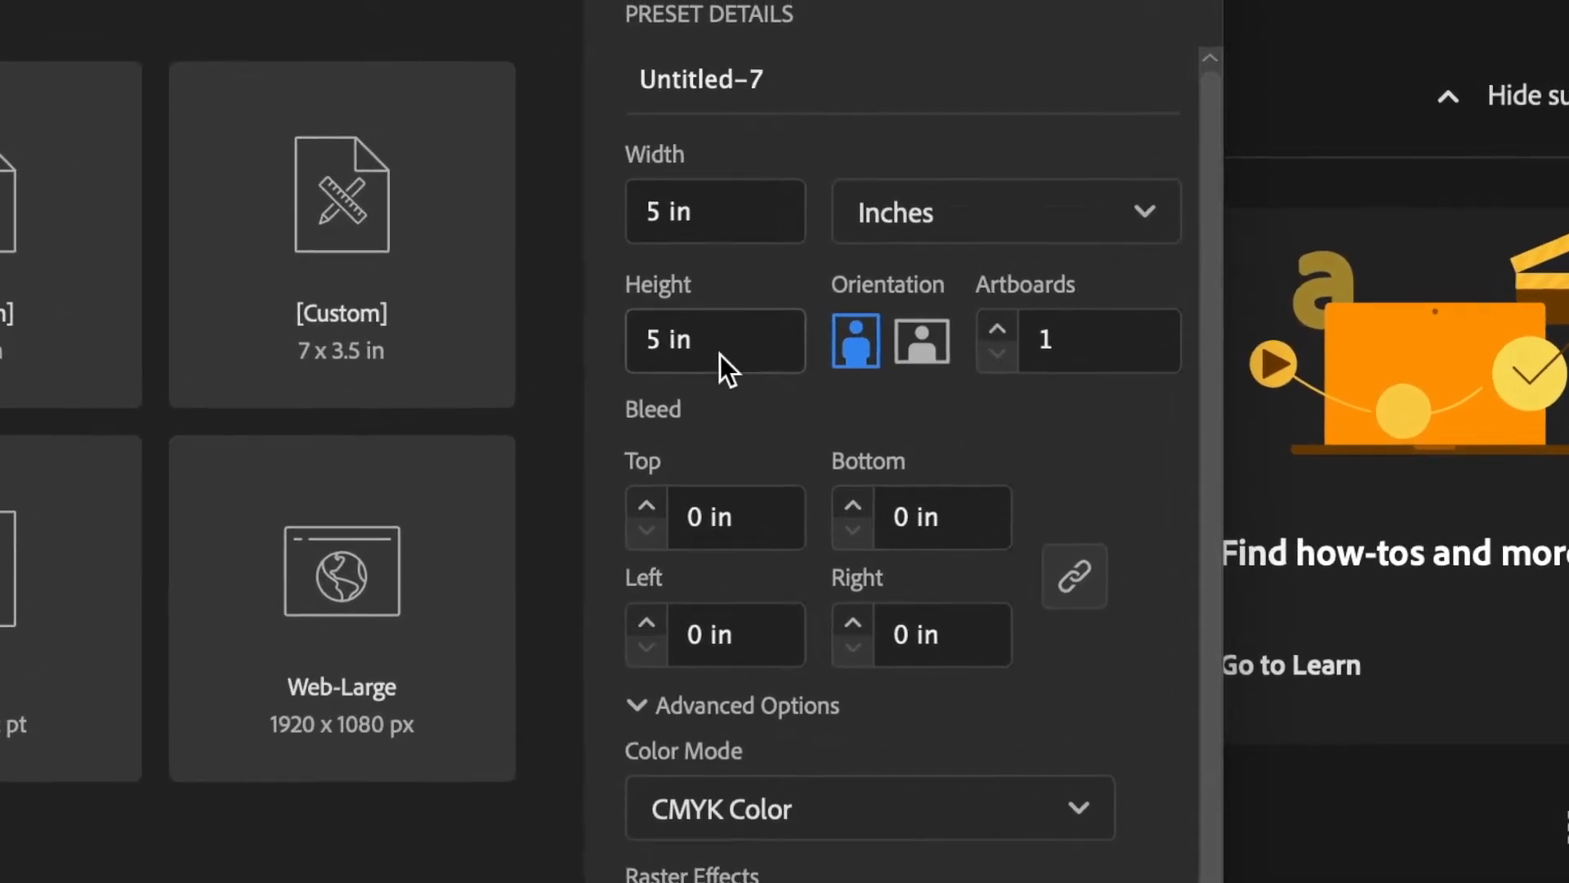
left_click_drag(797, 106, 590, 103)
key("BackSpace")
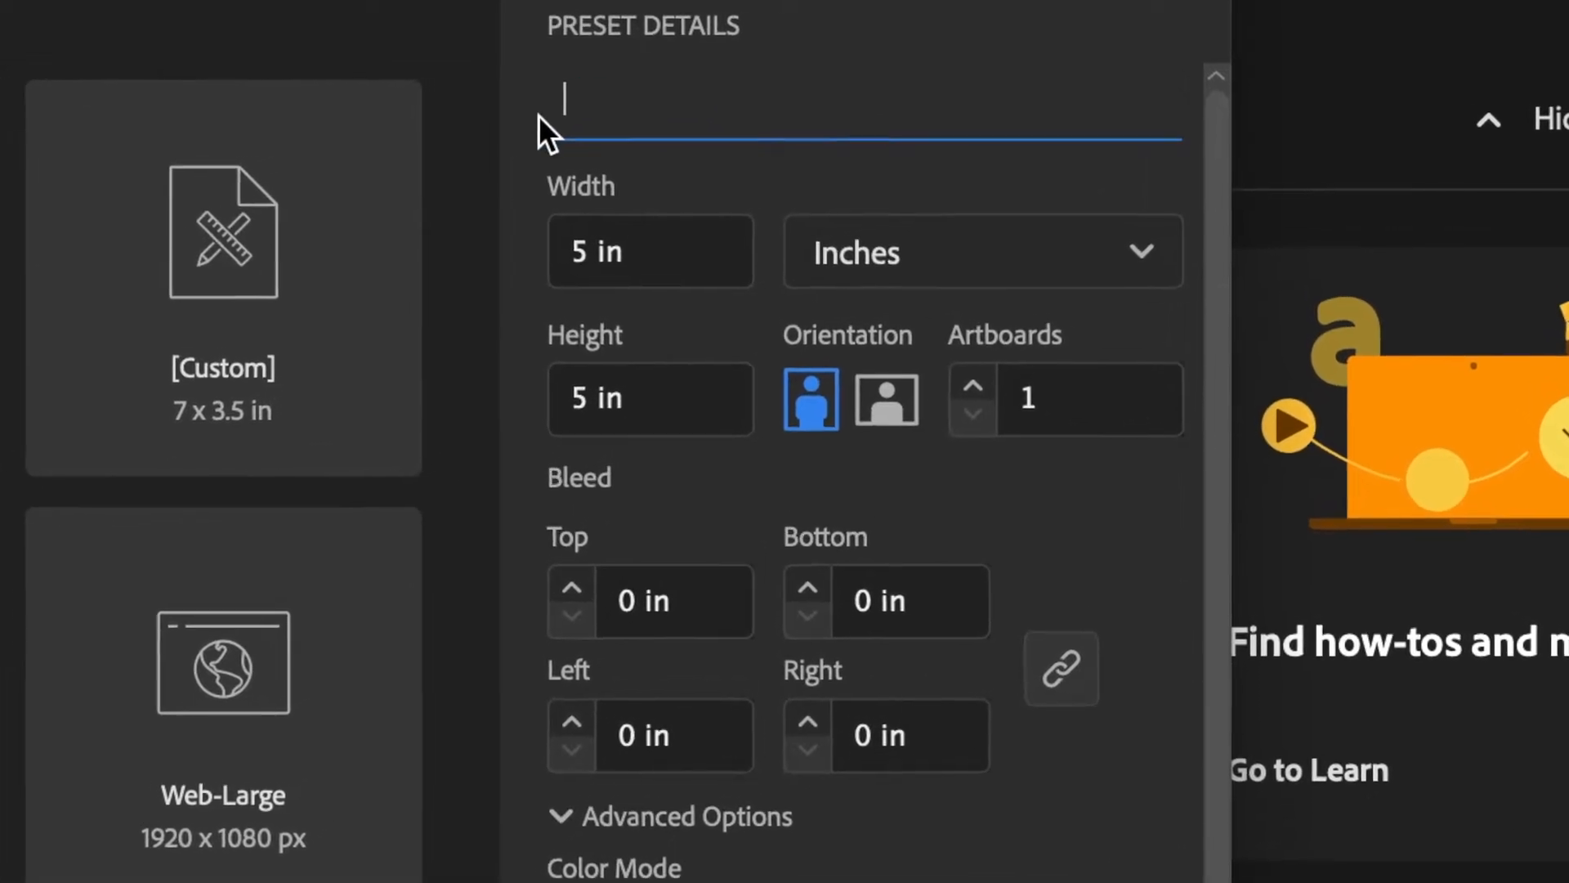
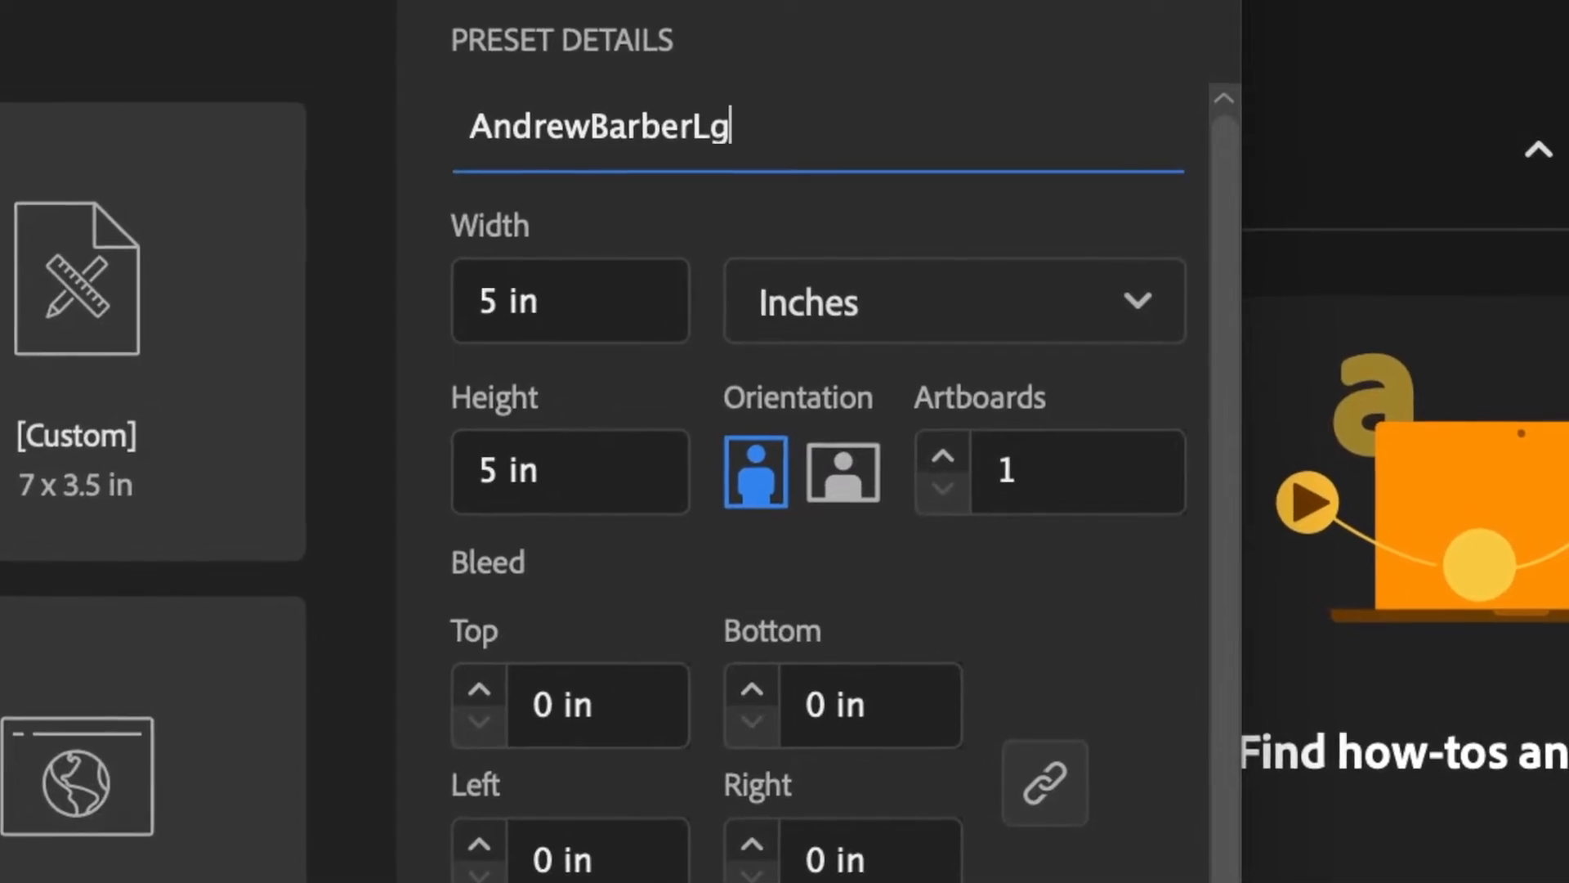
key("BackSpace")
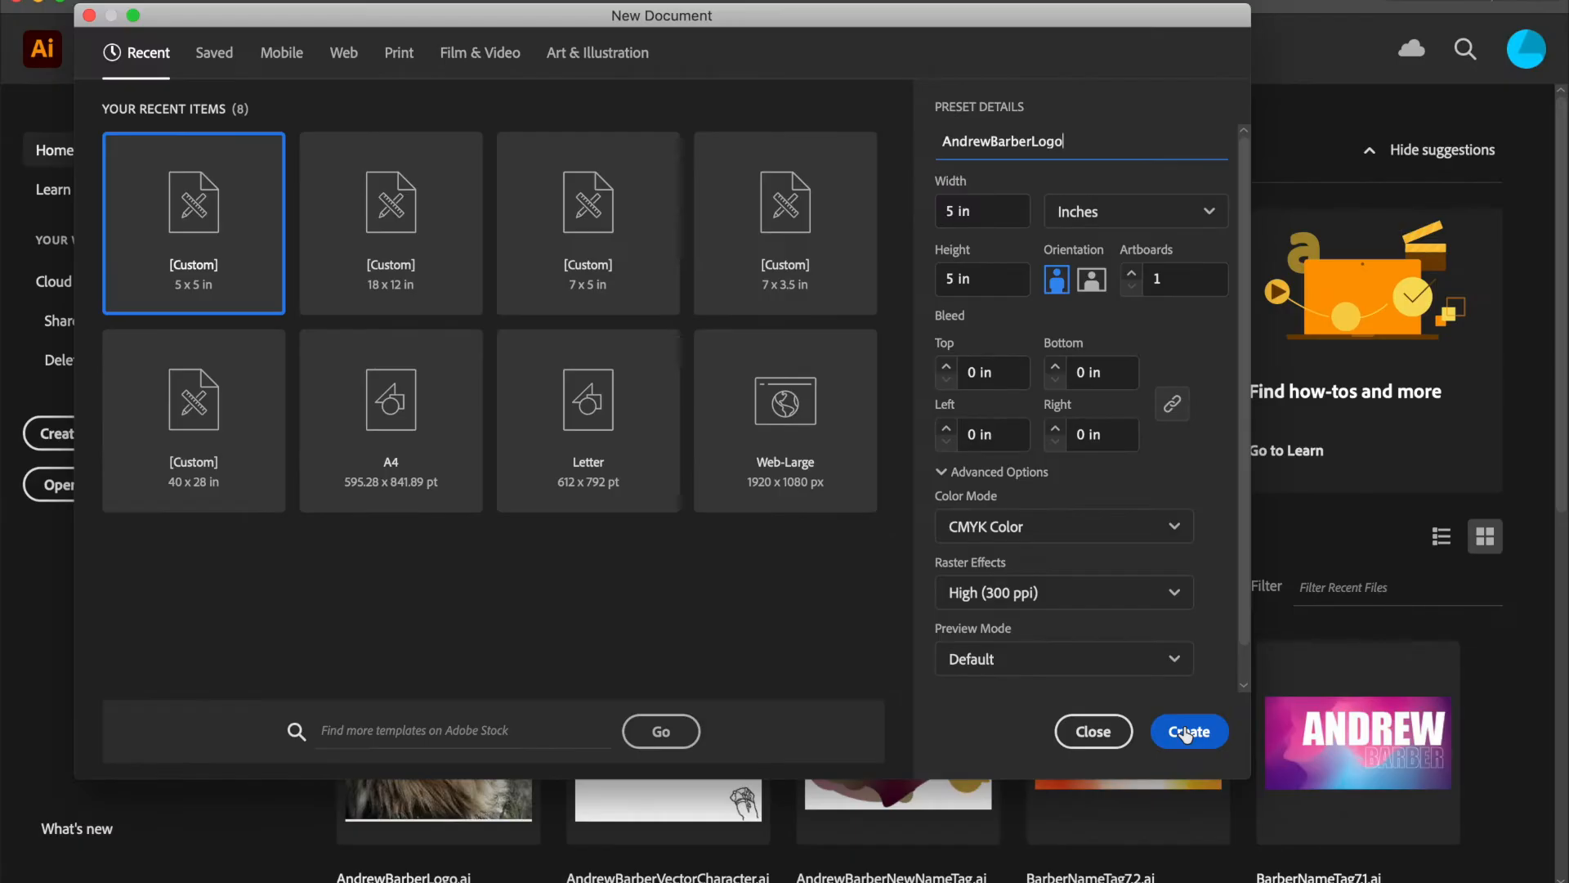
left_click(965, 712)
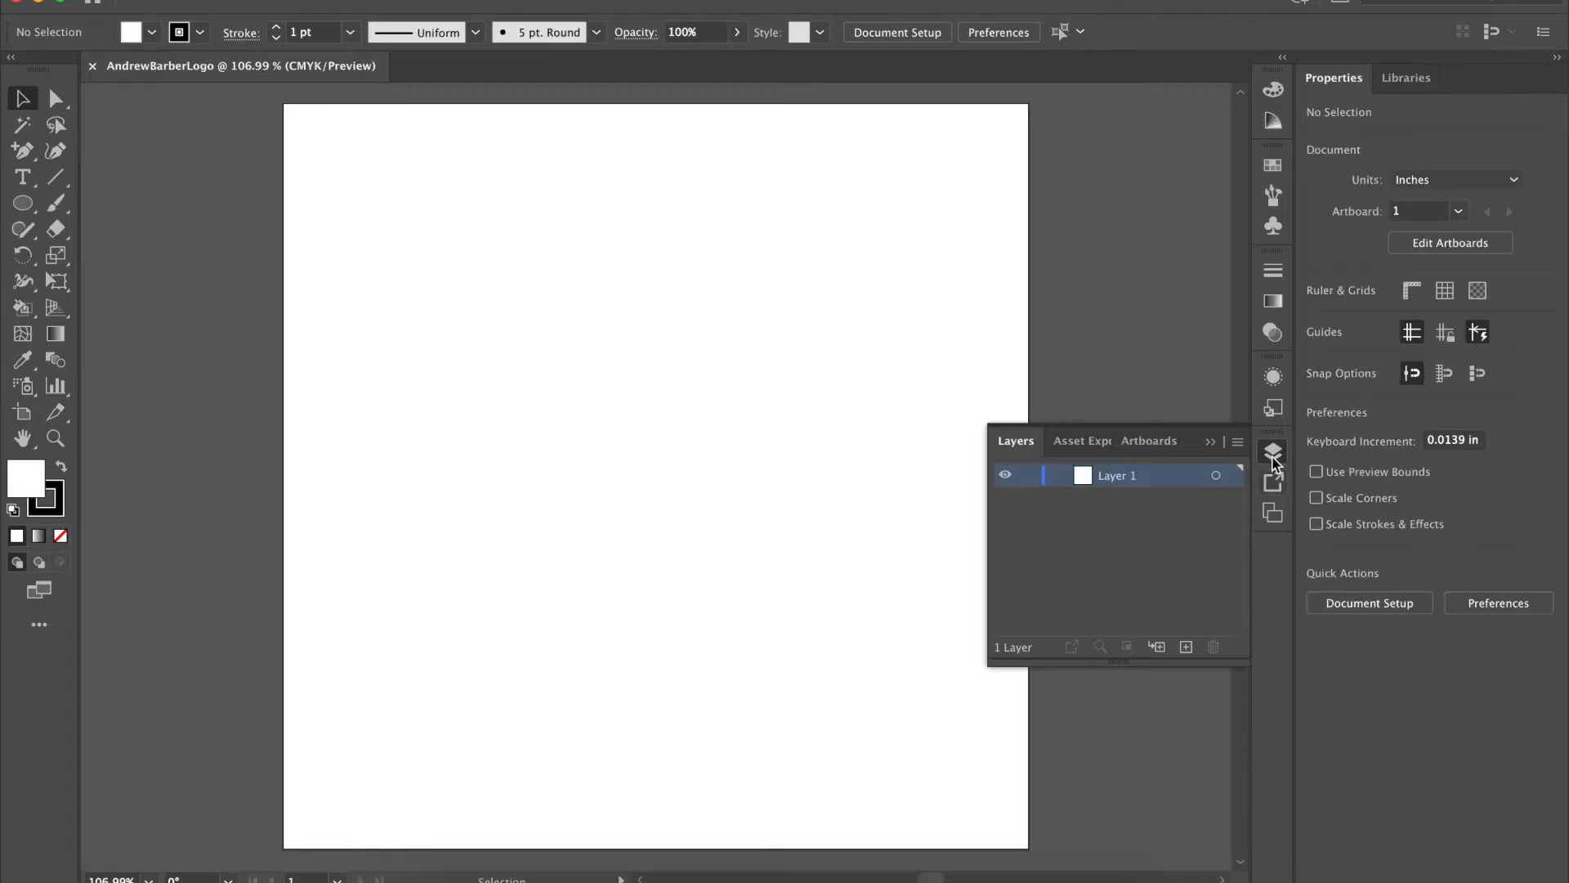
- Zoom out on the artboard and narrow the window to reveal Flair.png, Real Photo.jpeg and Illustration.jpeg
left_click(1275, 450)
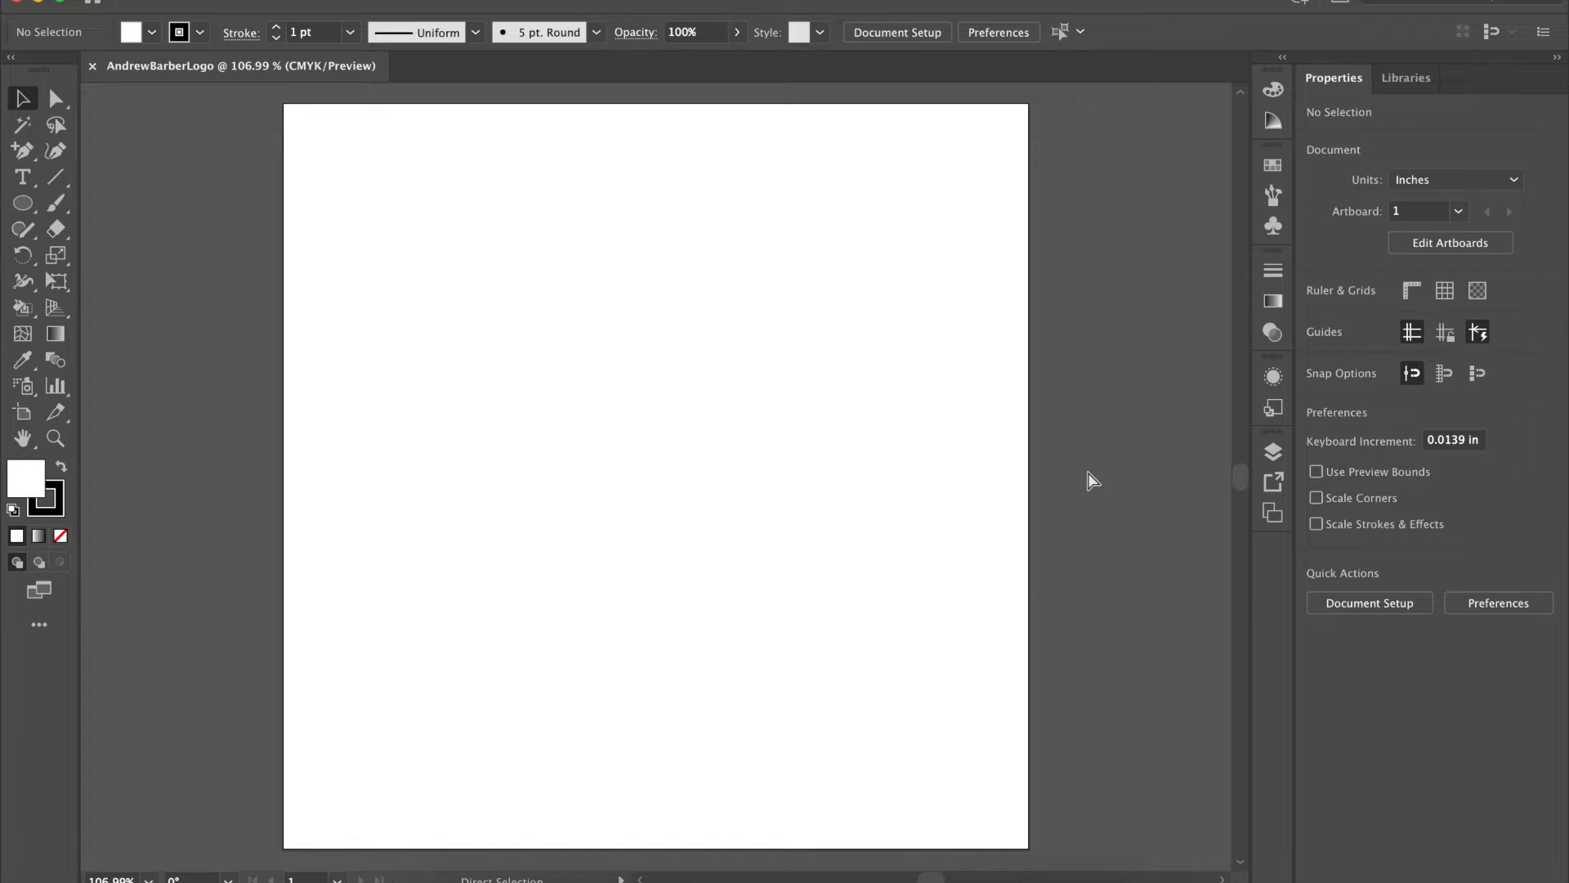
key("super+minus")
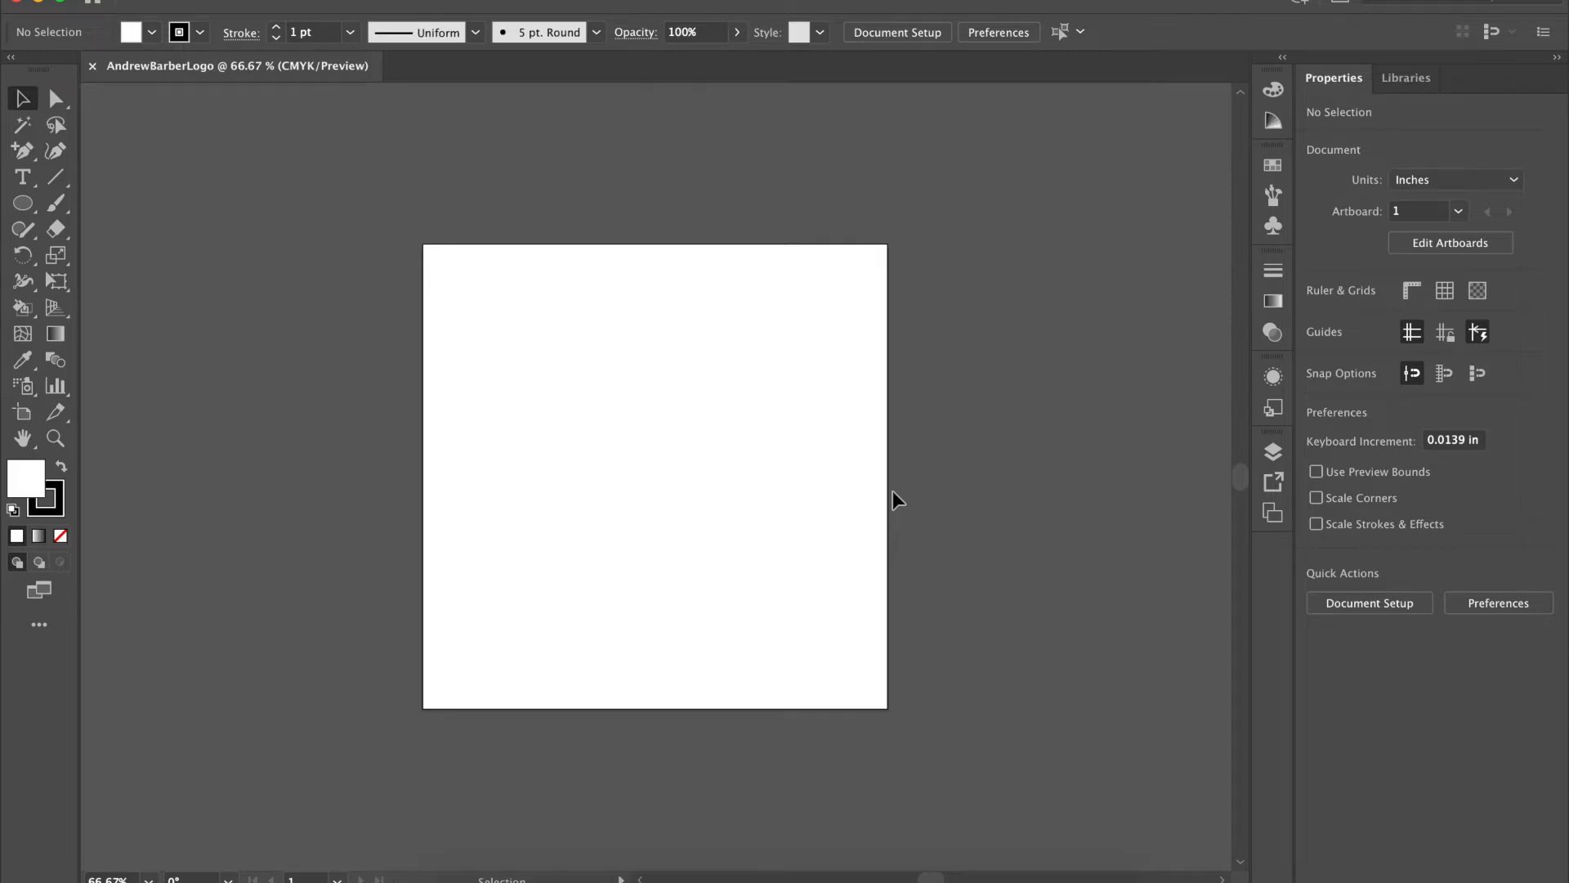
scroll(898, 500, "right", 5)
scroll(898, 500, "down", 1)
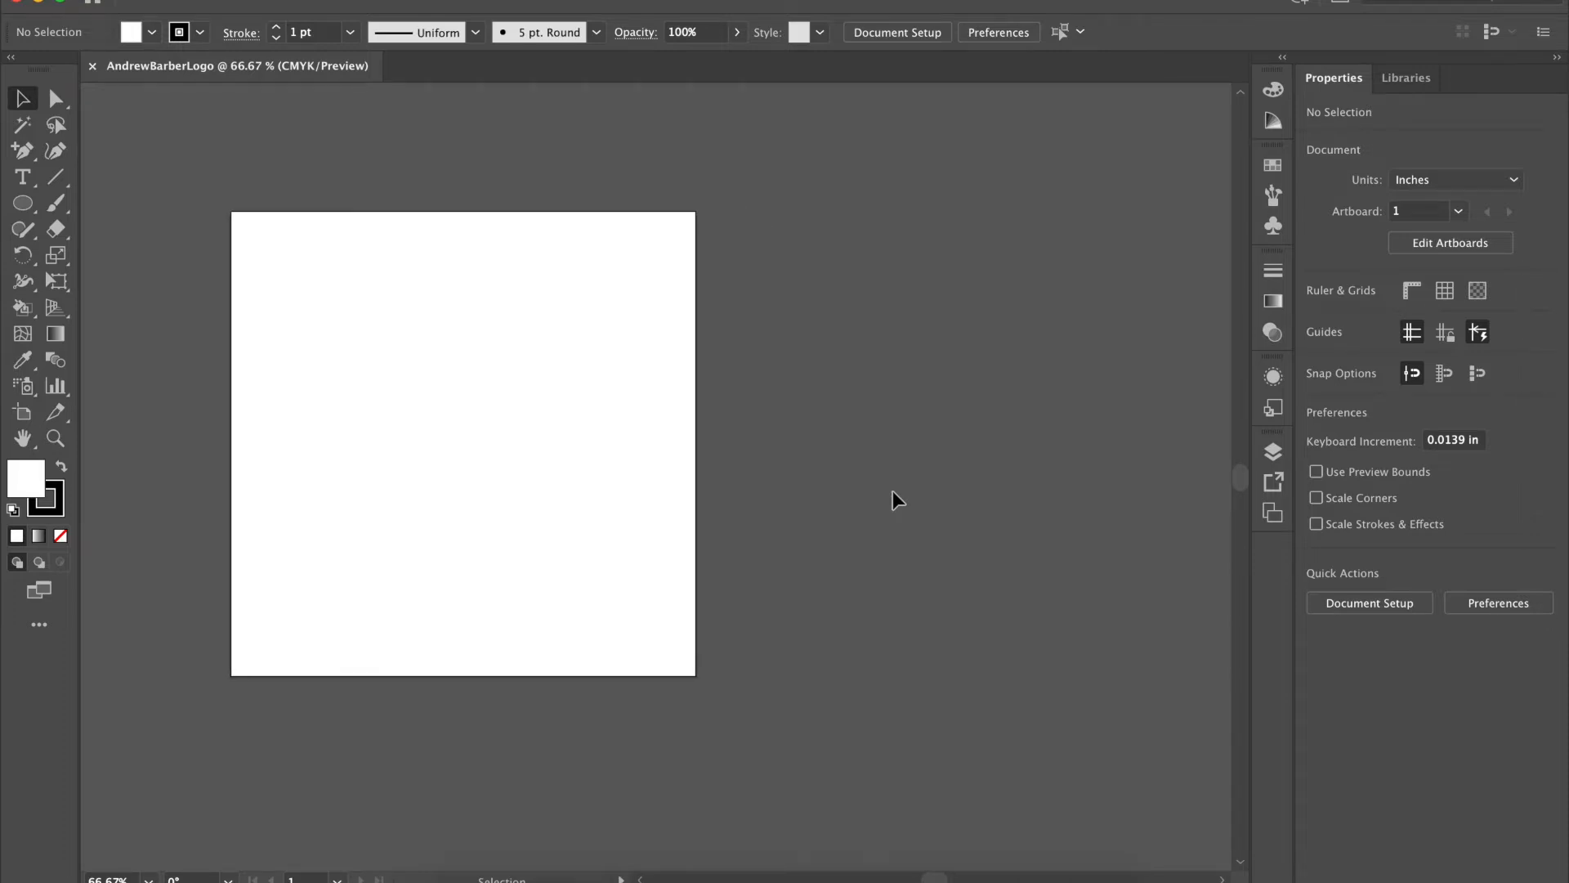
scroll(898, 500, "right", 1)
scroll(897, 500, "up", 1)
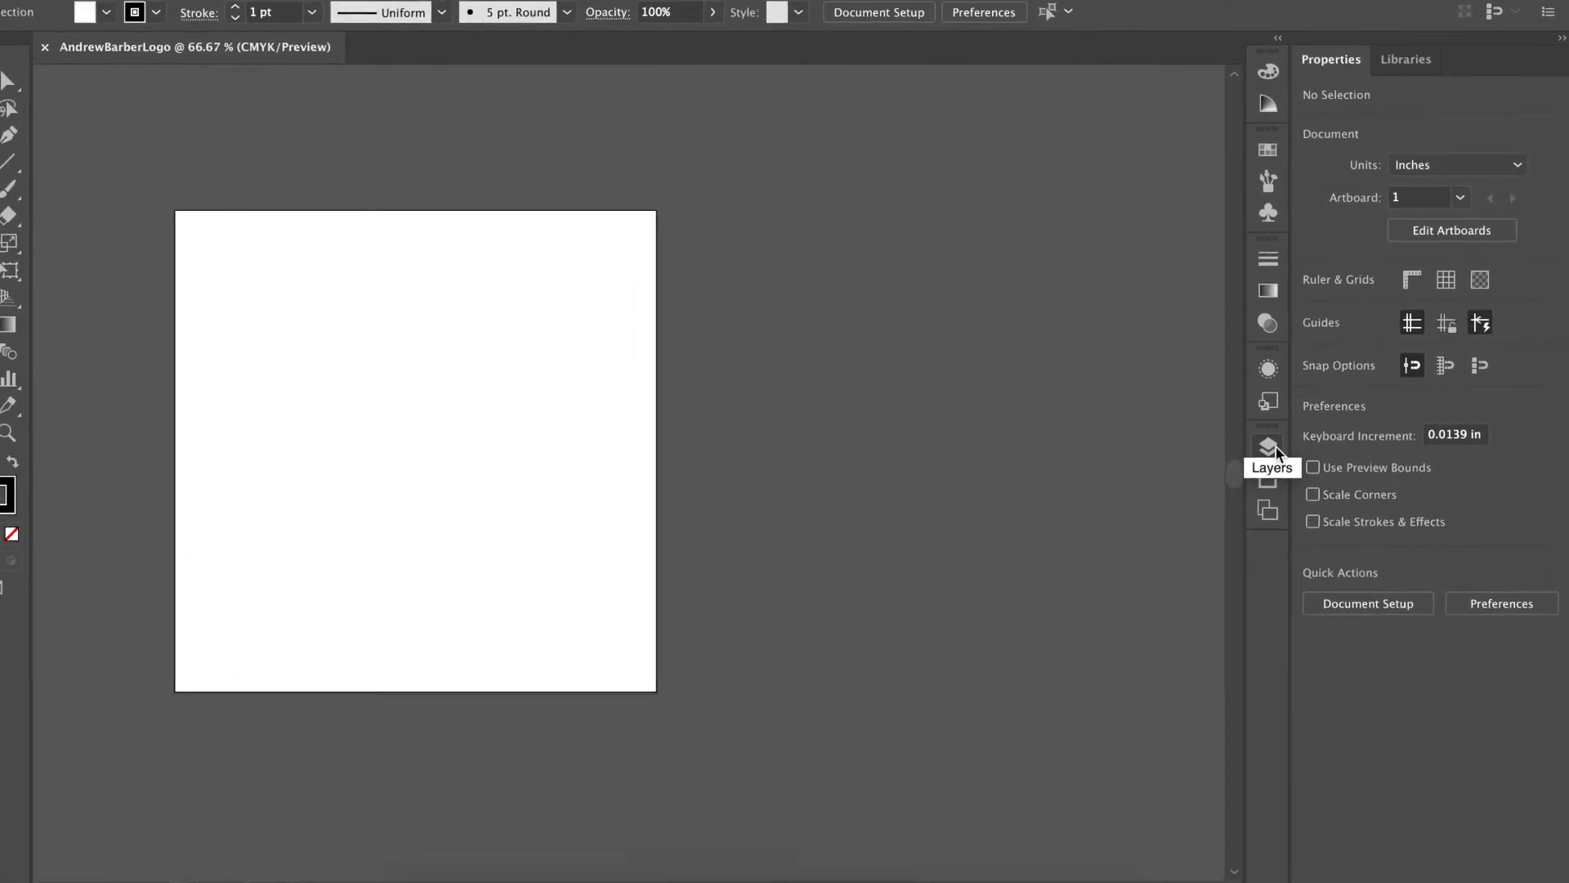
left_click(1271, 448)
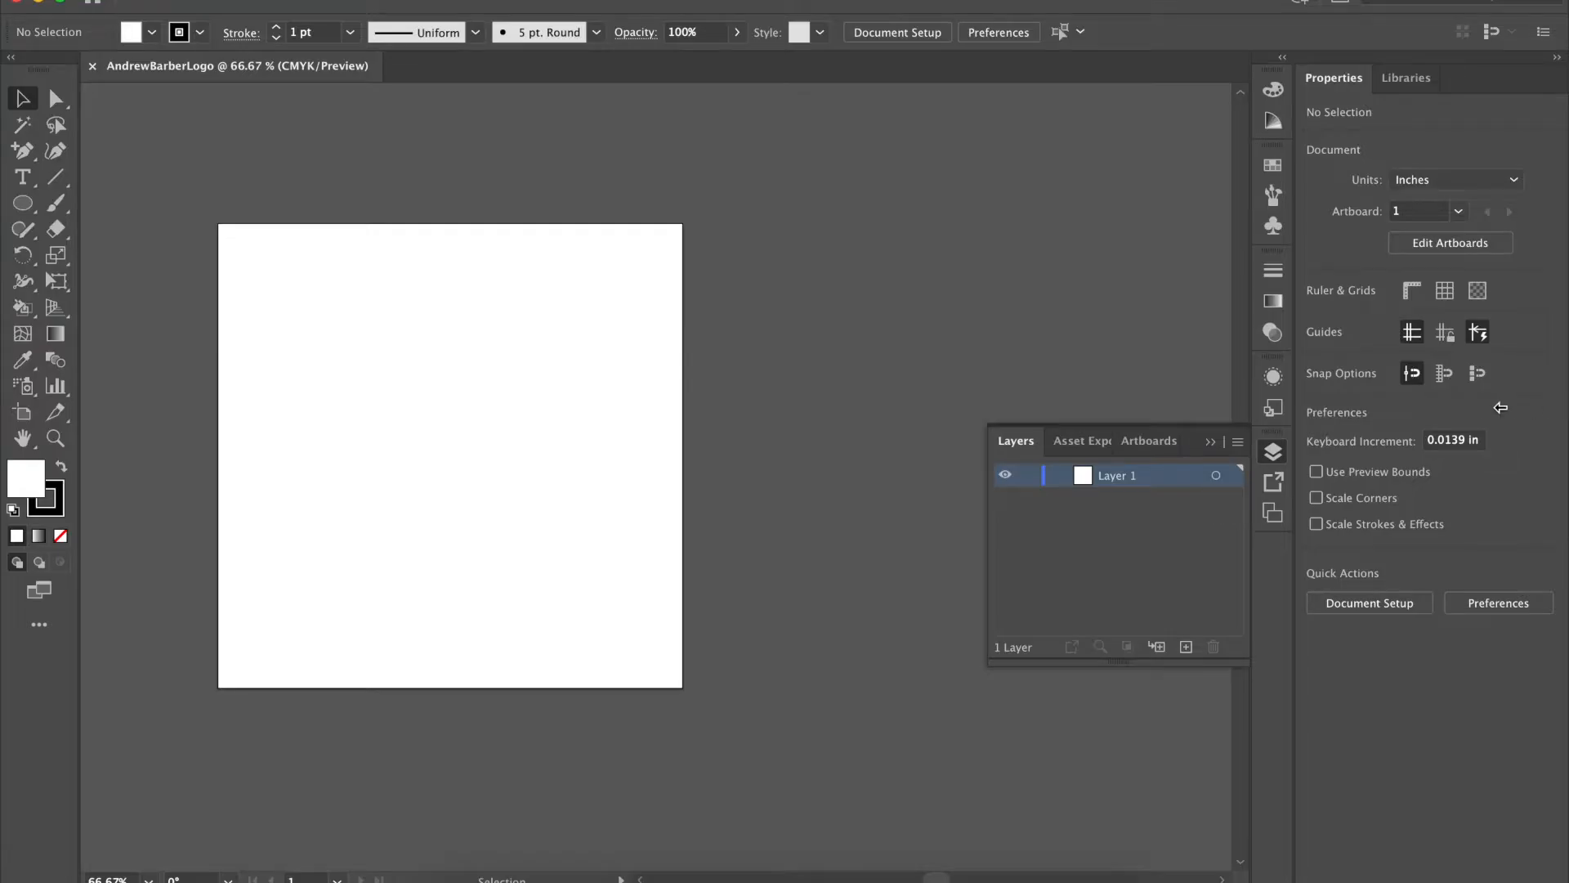
left_click_drag(1500, 407, 1378, 400)
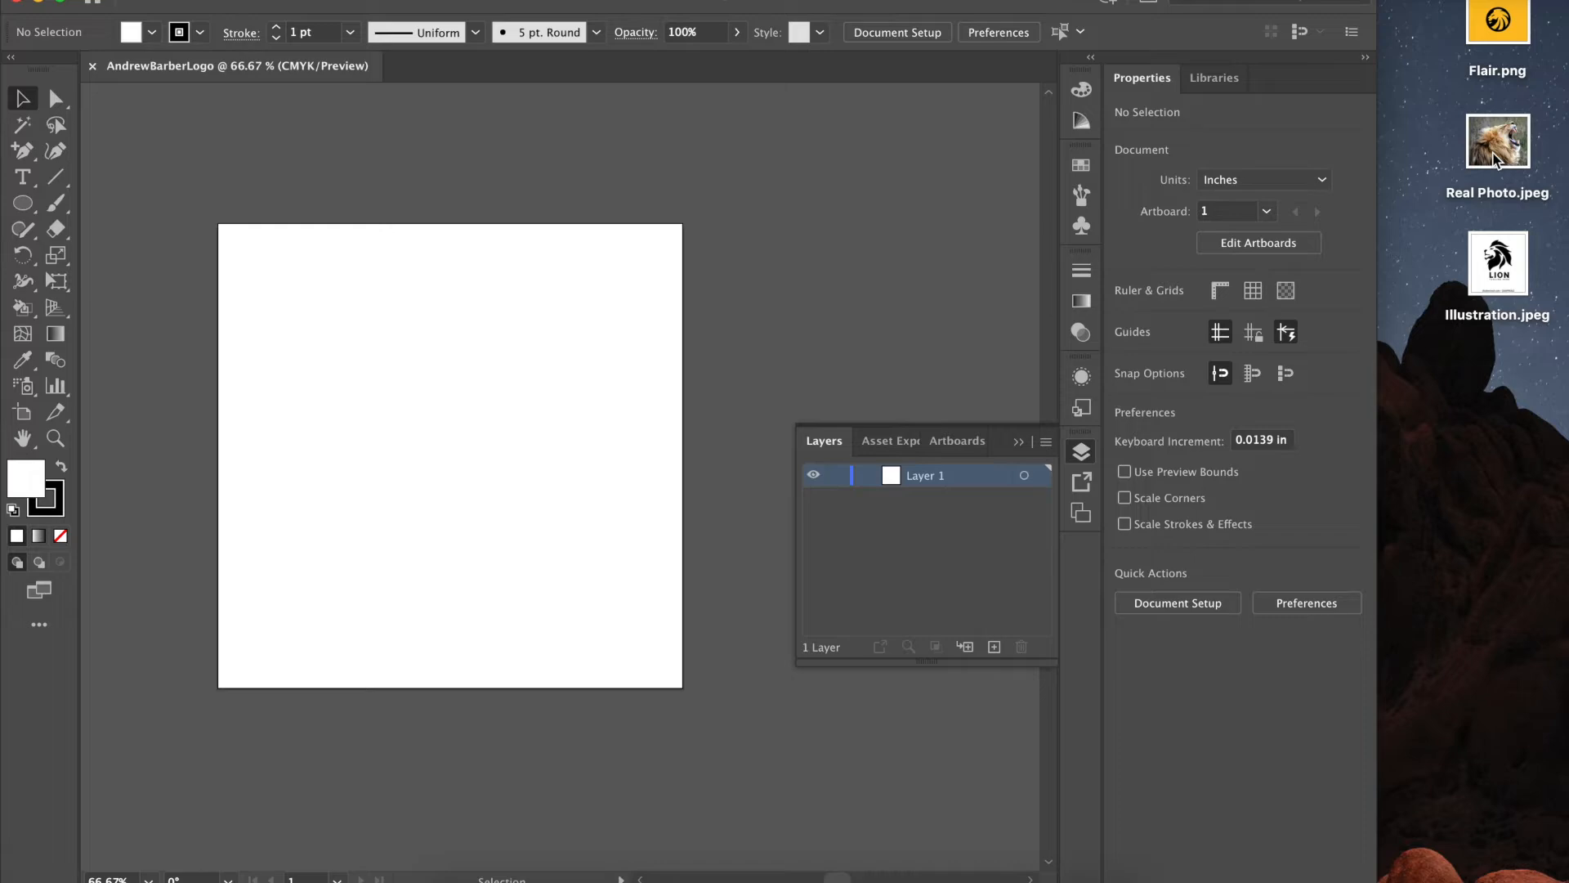
- Place Real Photo.jpeg on the artboard and rename Layer 1 to 'Stock Photo'
left_click_drag(1504, 147, 513, 406)
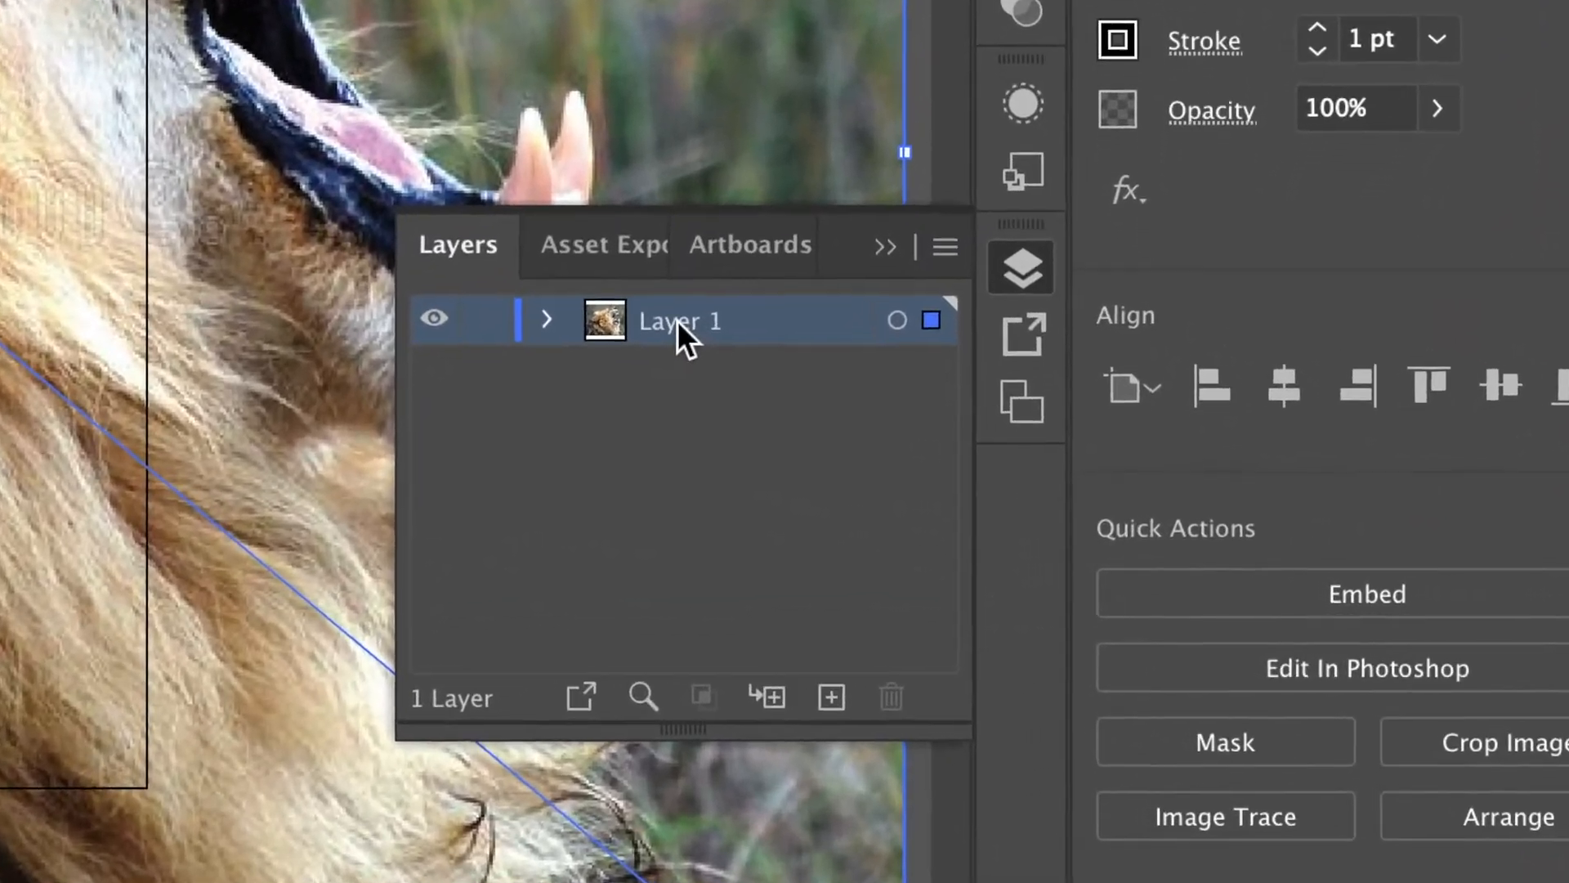
double_click(806, 401)
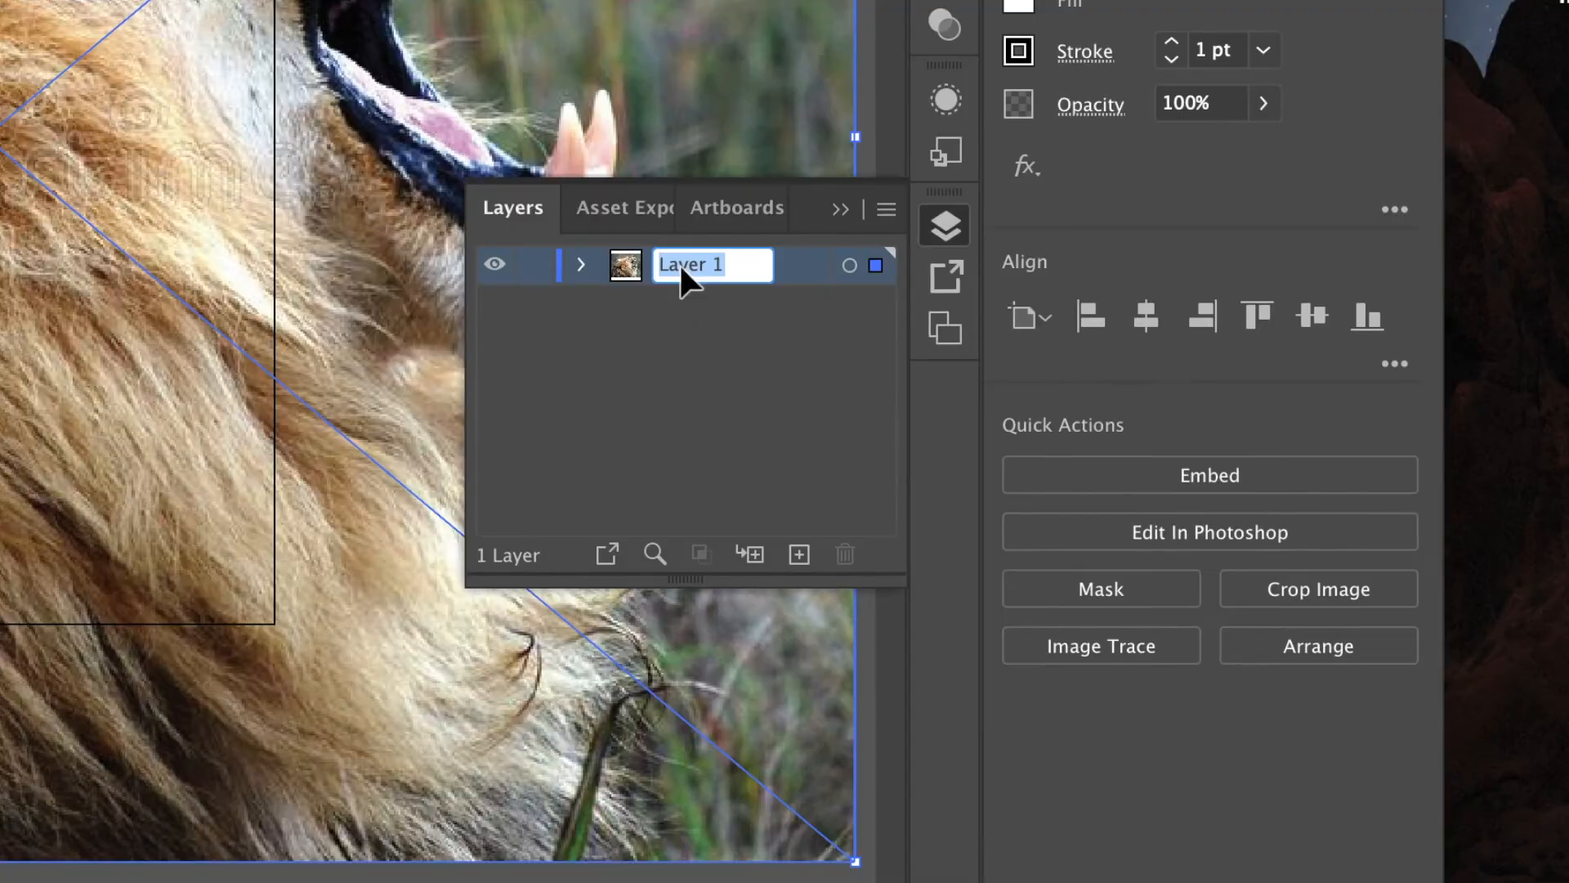
type("Stock Photo")
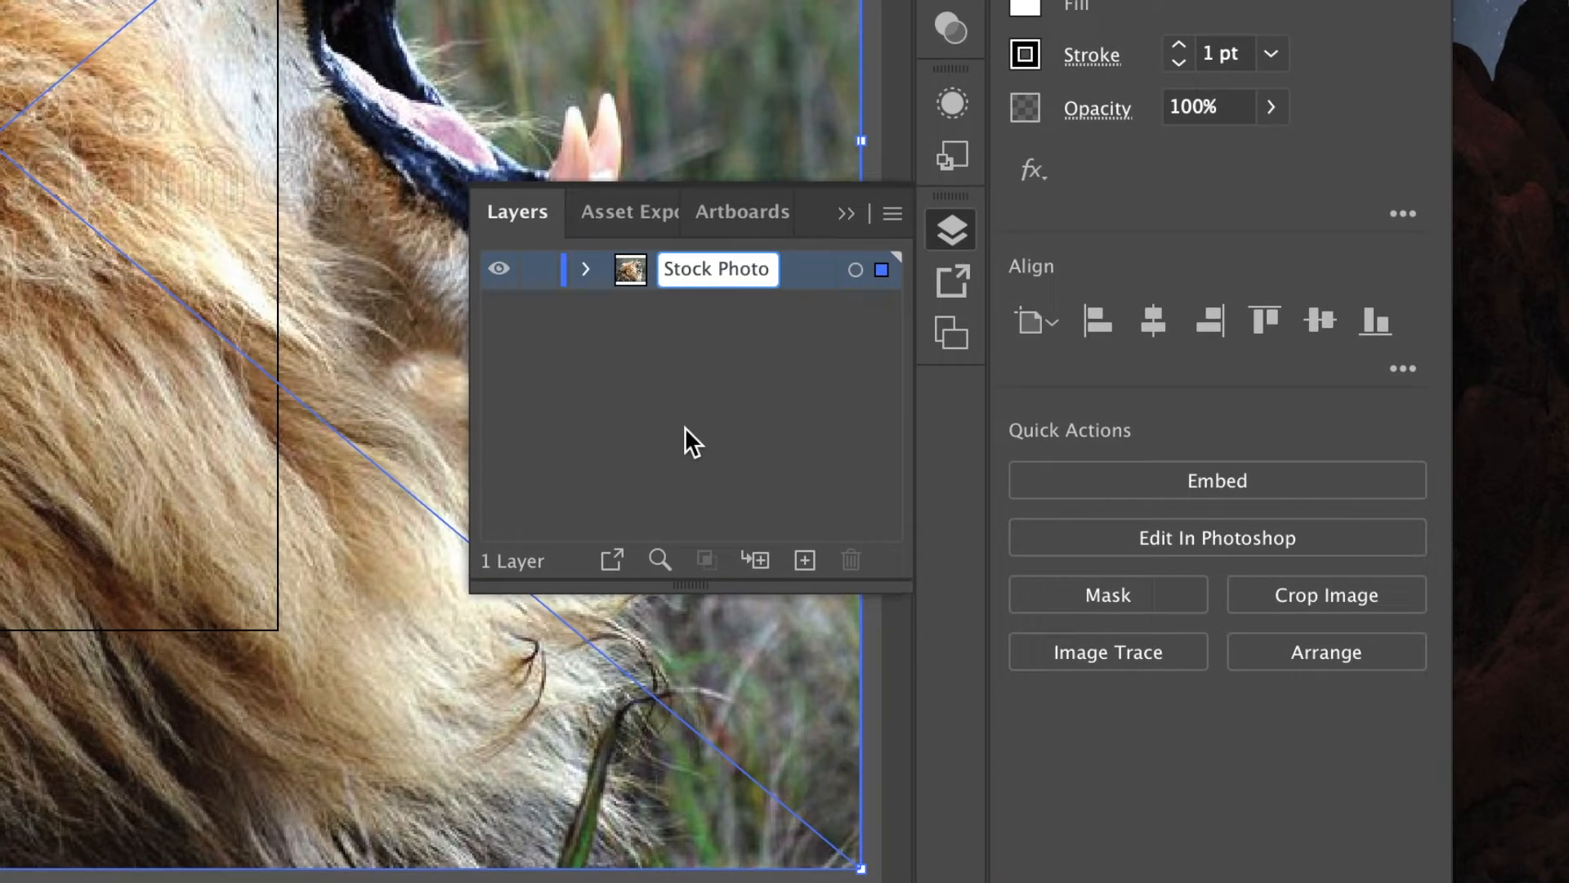
key("Return")
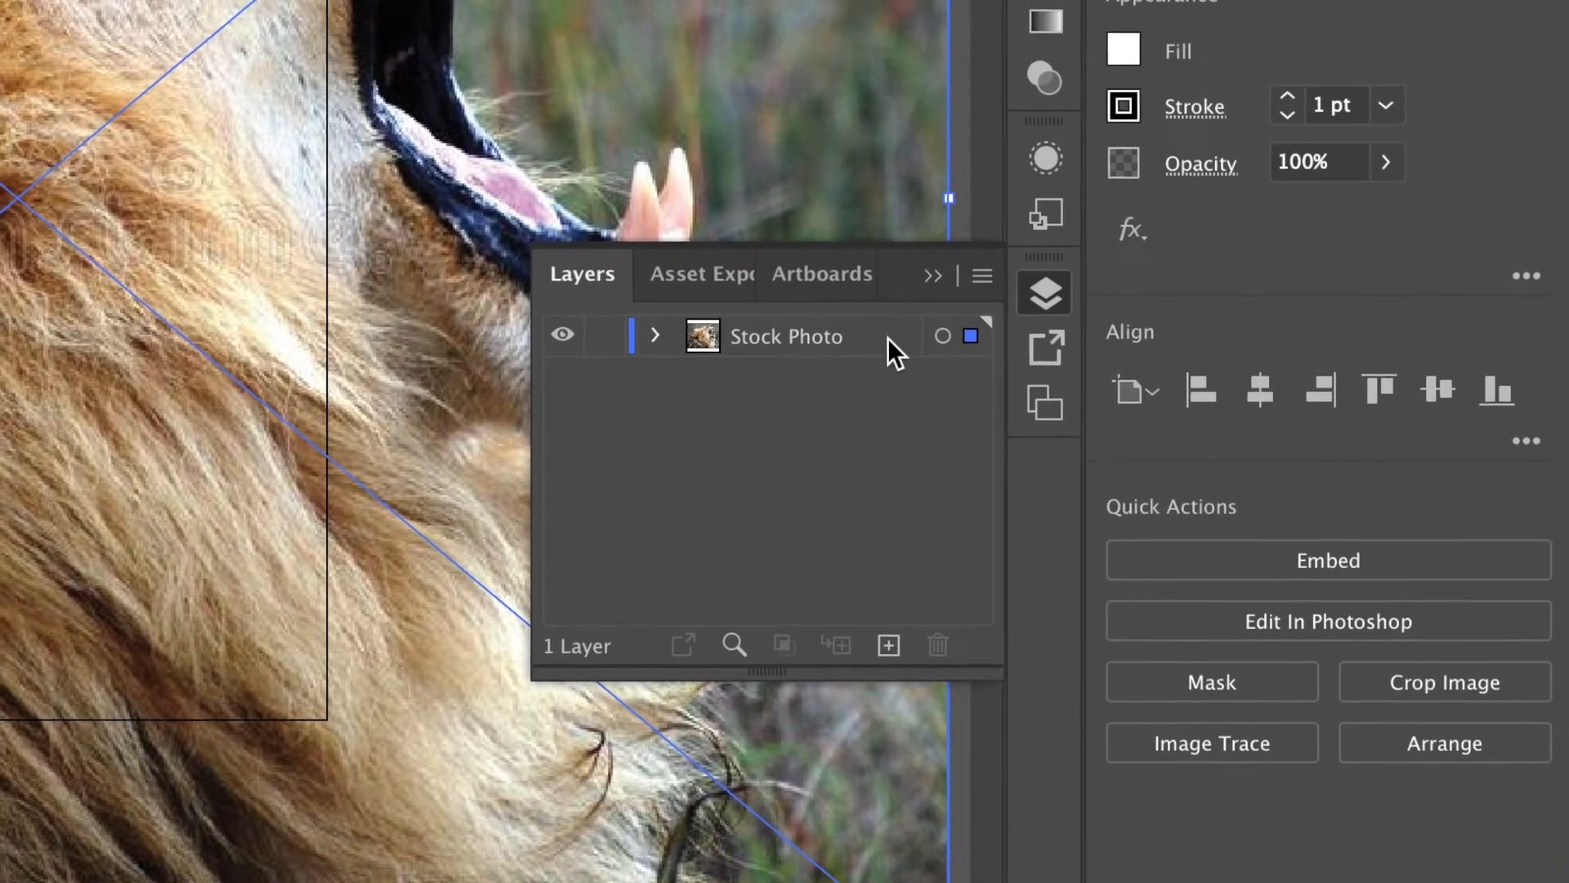
double_click(878, 330)
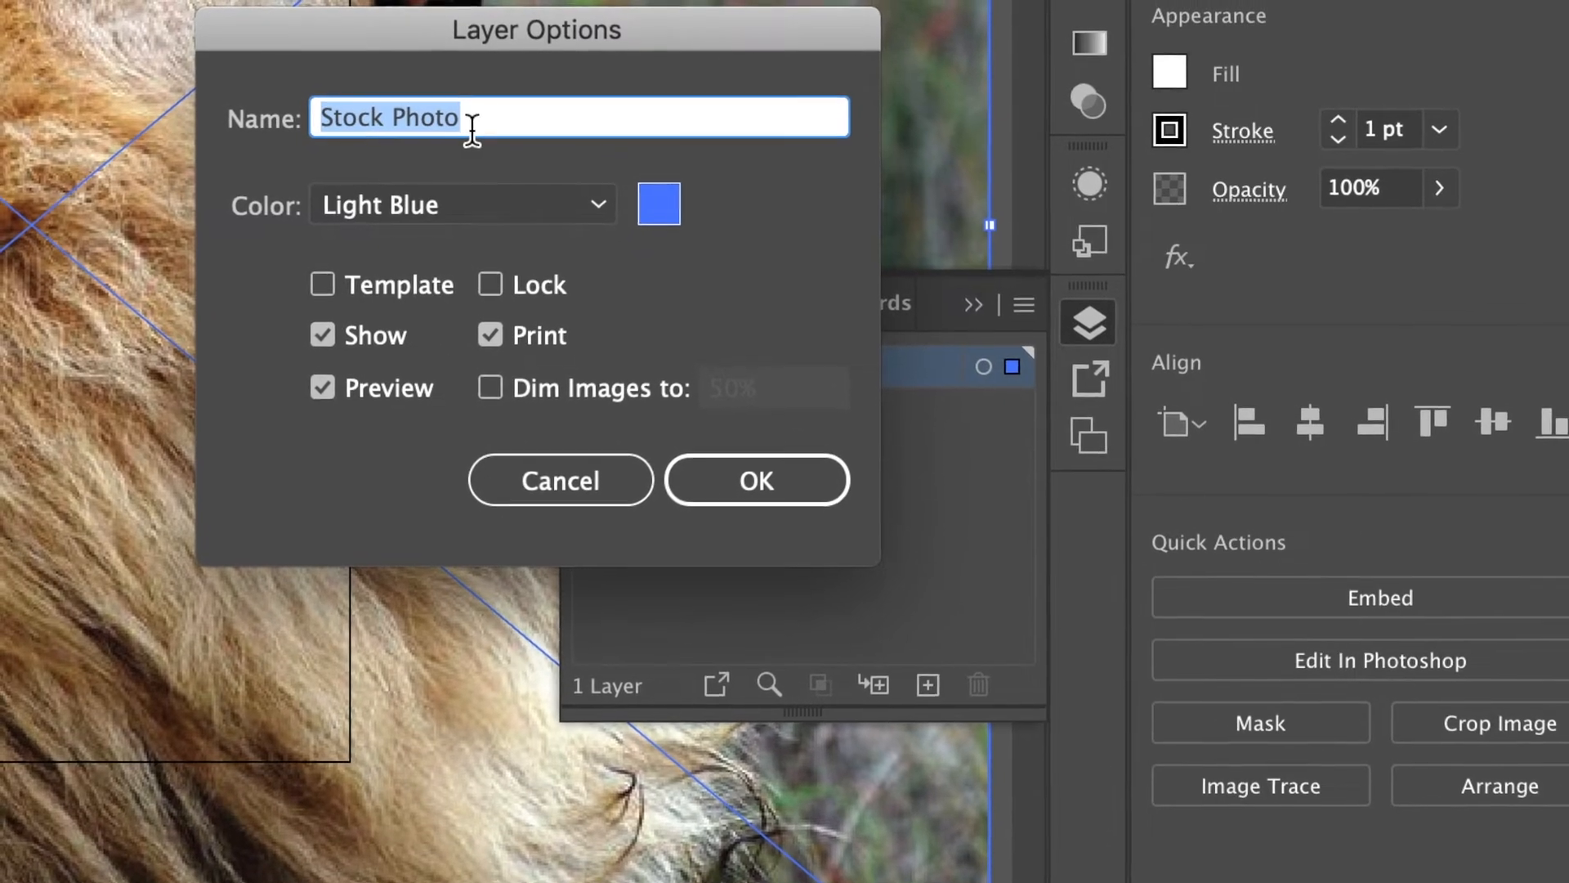
- Set the Stock Photo layer colour to Orange with images dimmed to 50%, leaving it unlocked
left_click(605, 211)
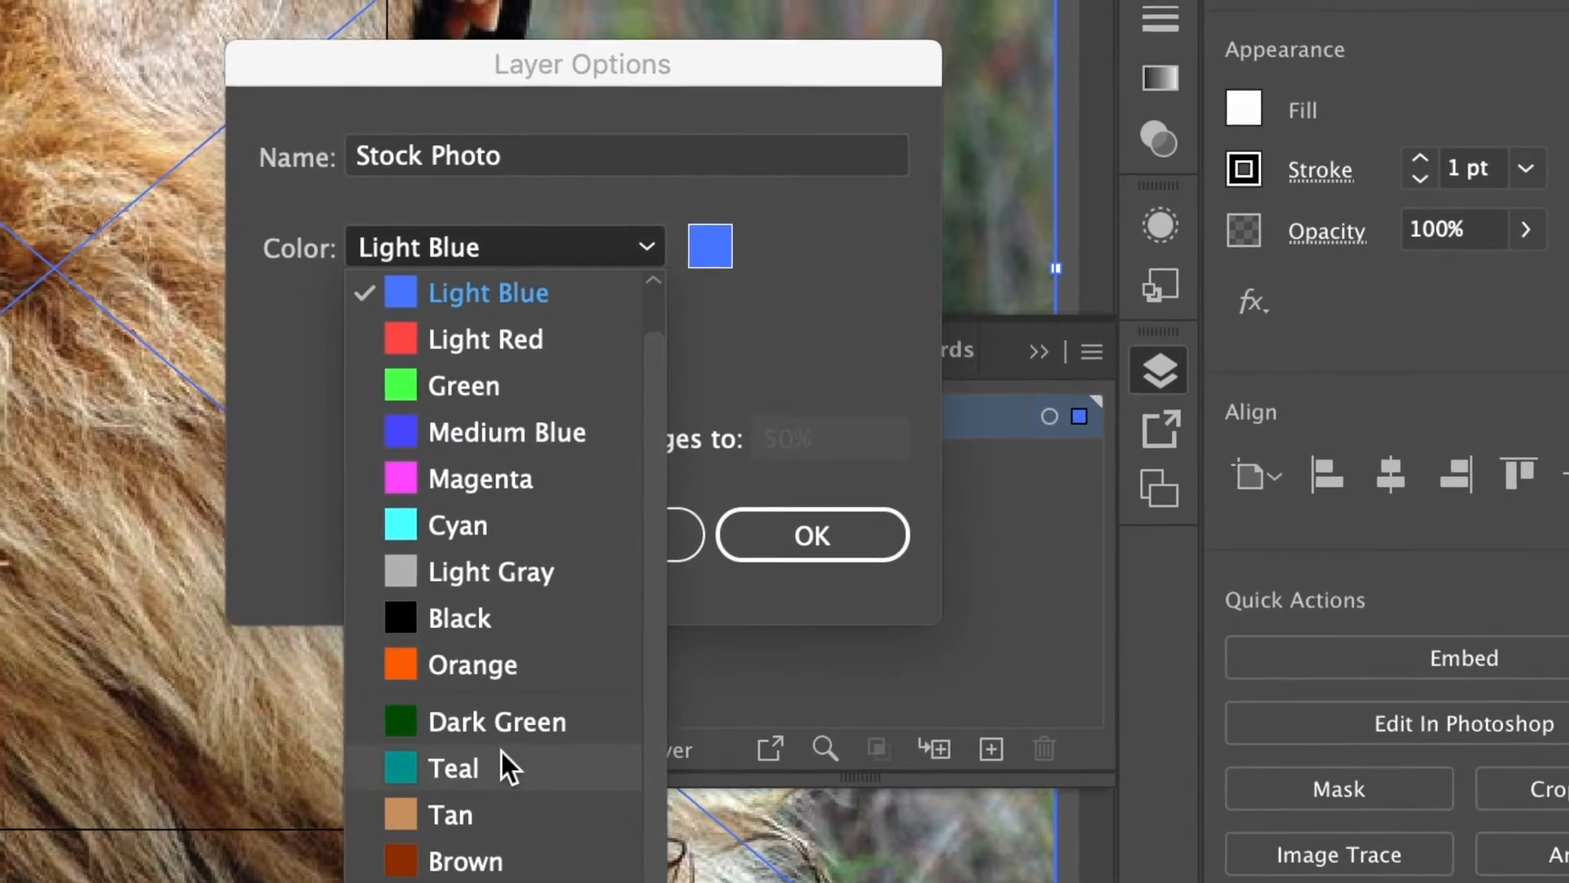
left_click(515, 674)
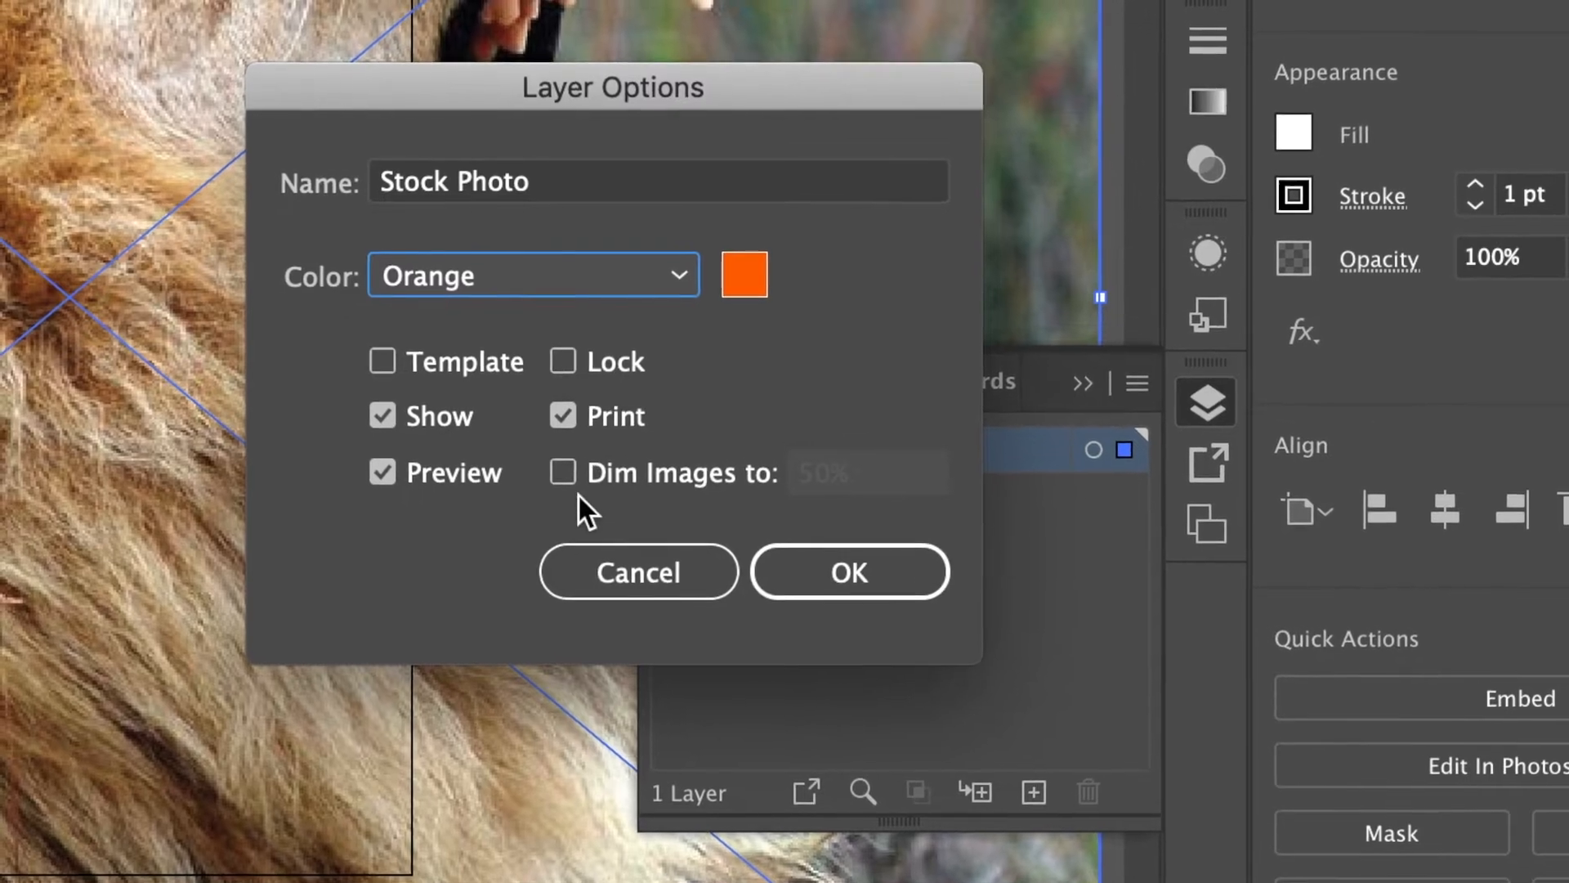
left_click(558, 466)
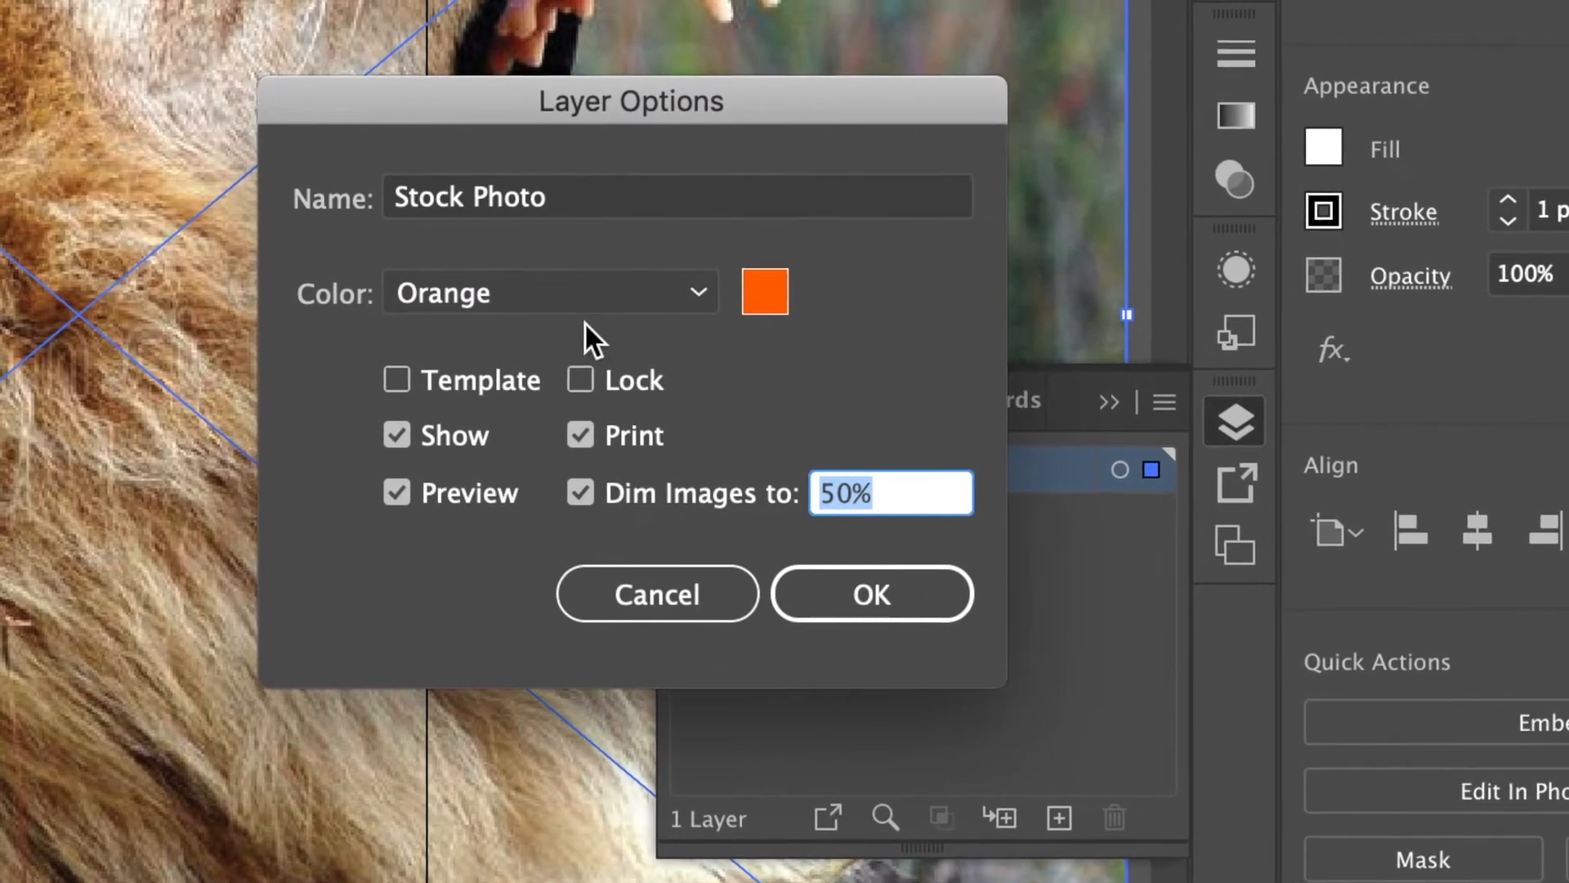
left_click(580, 376)
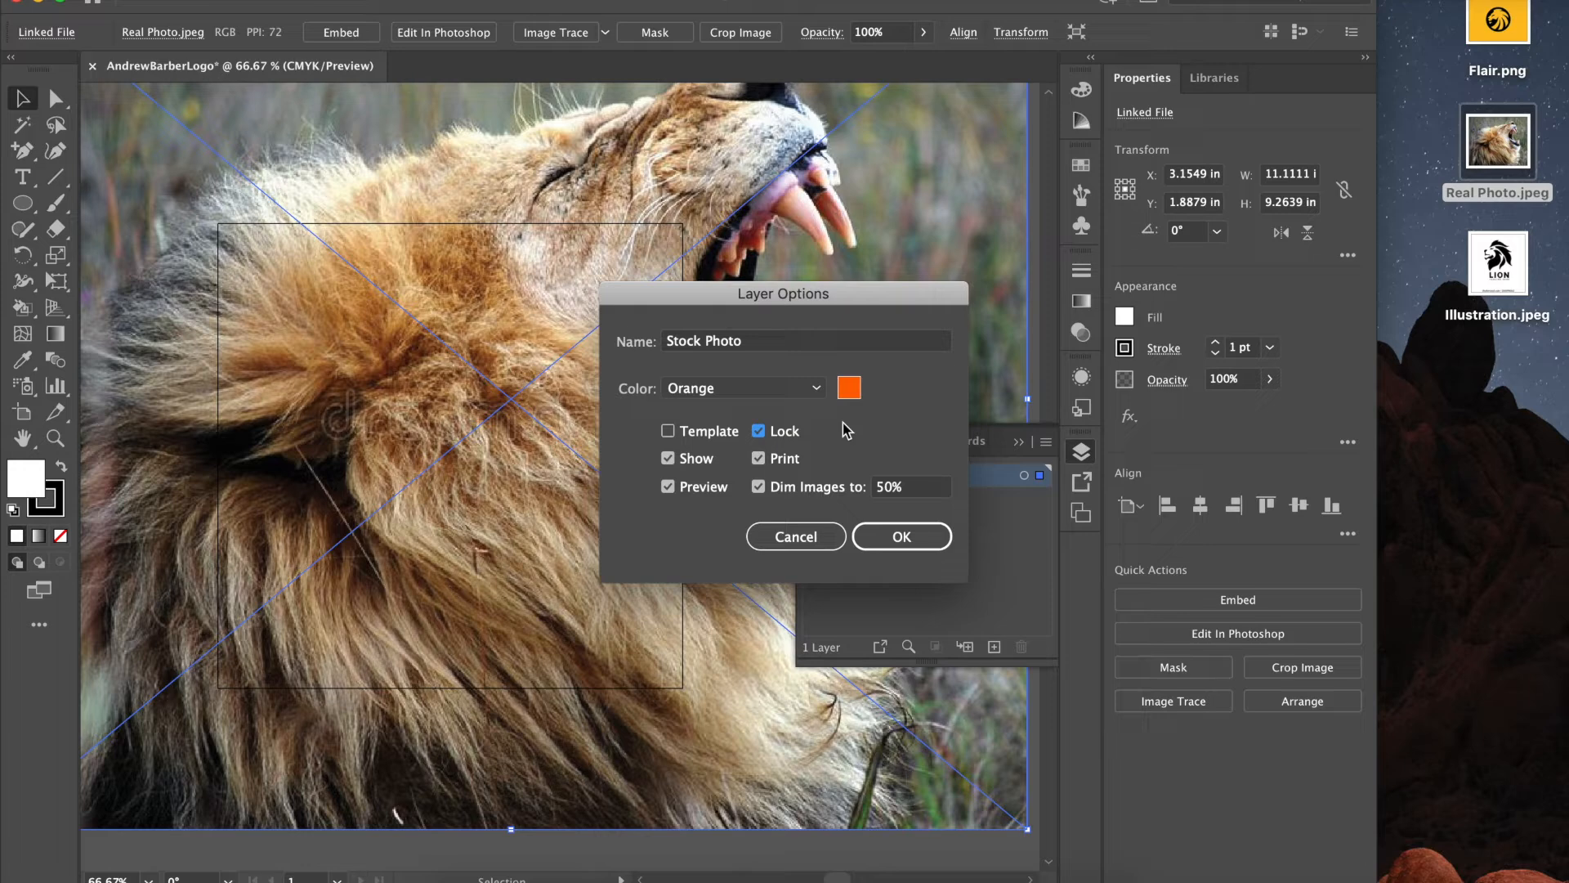
left_click(901, 537)
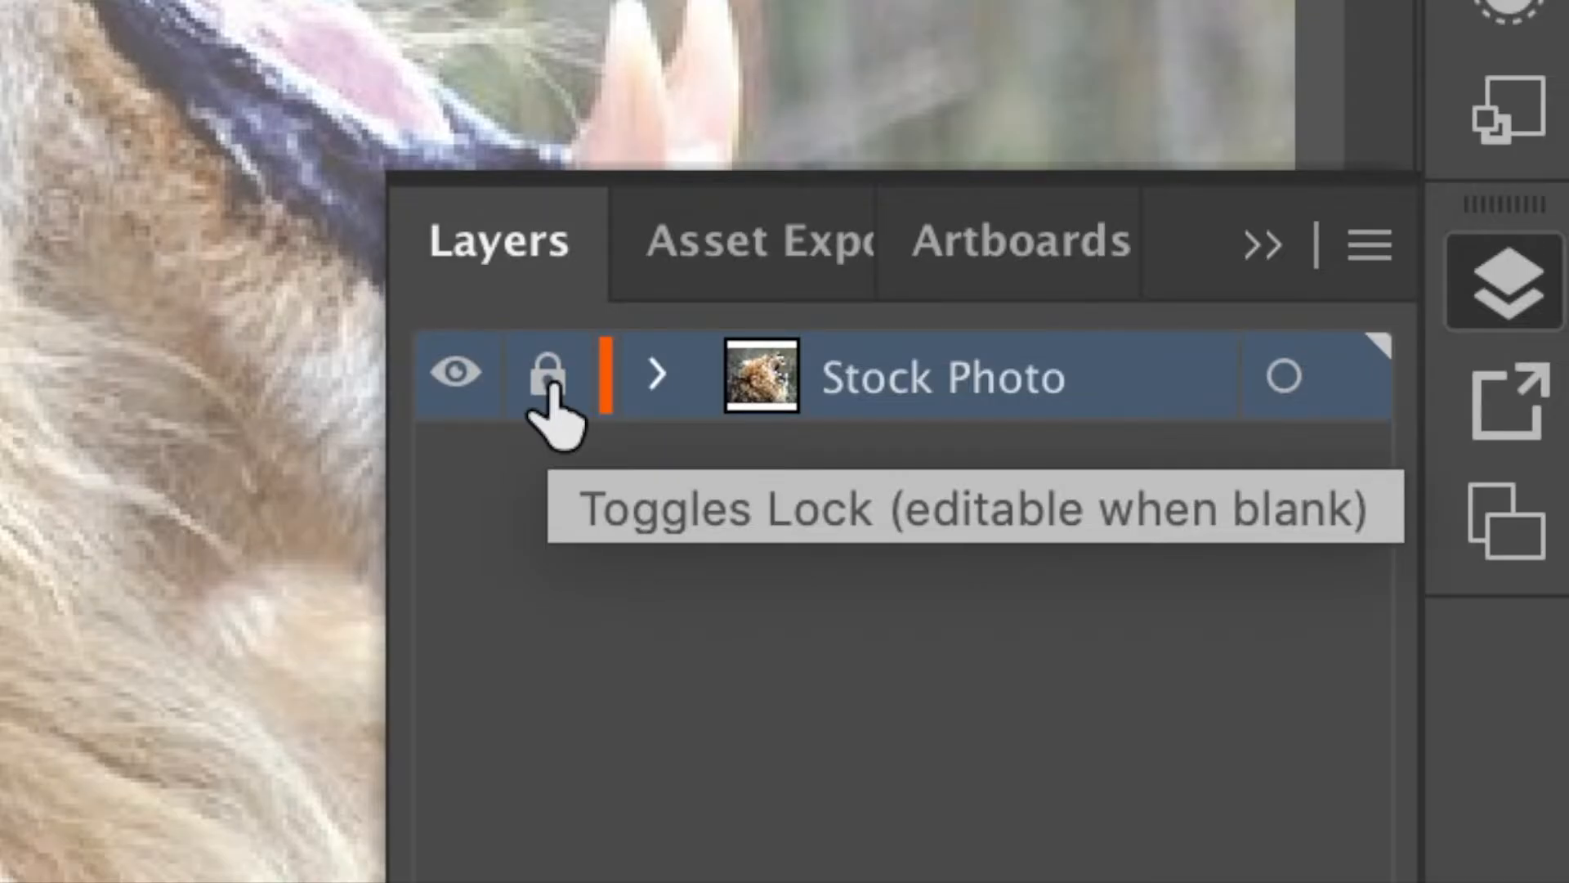
left_click(547, 376)
left_click(547, 376)
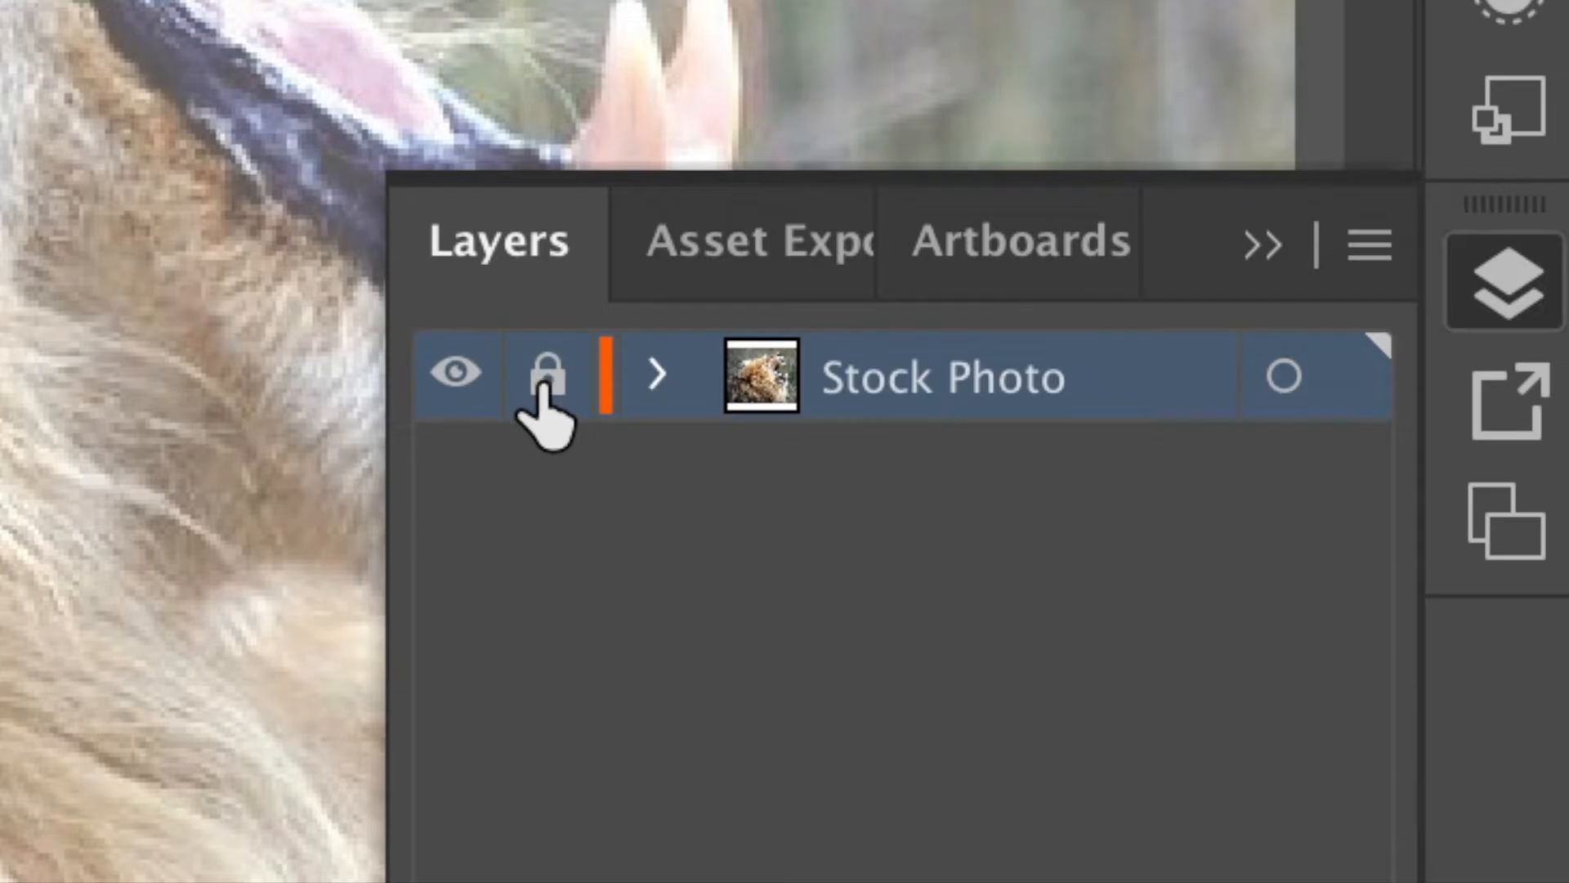
left_click(544, 378)
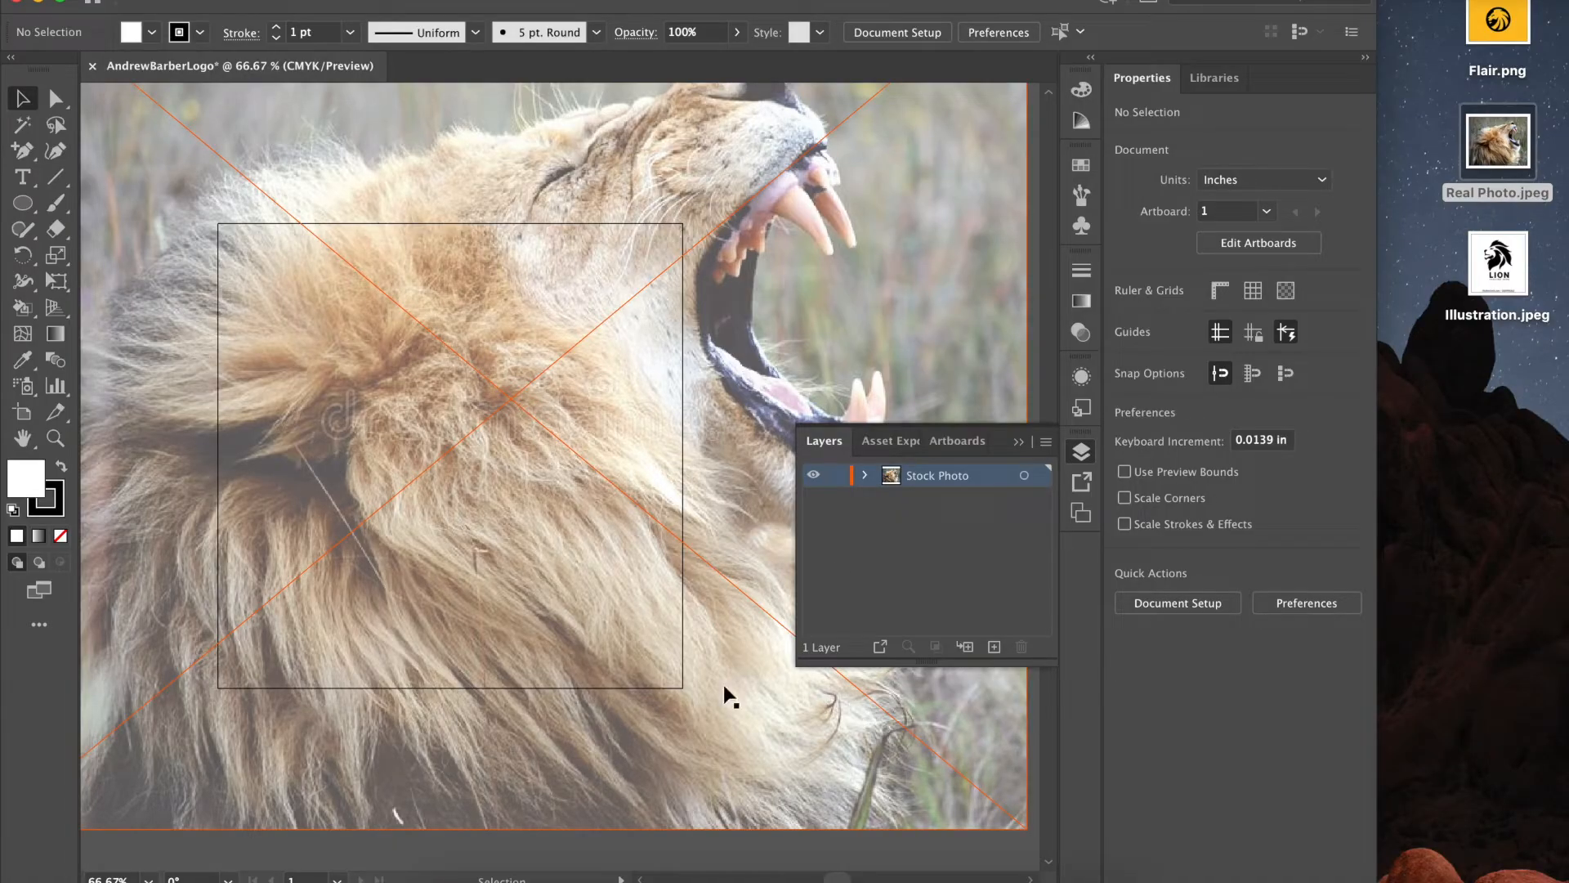
- Scale the lion photo to roughly 6.39 × 5.32 in and align it over the artboard
key("super+minus")
key("super+minus")
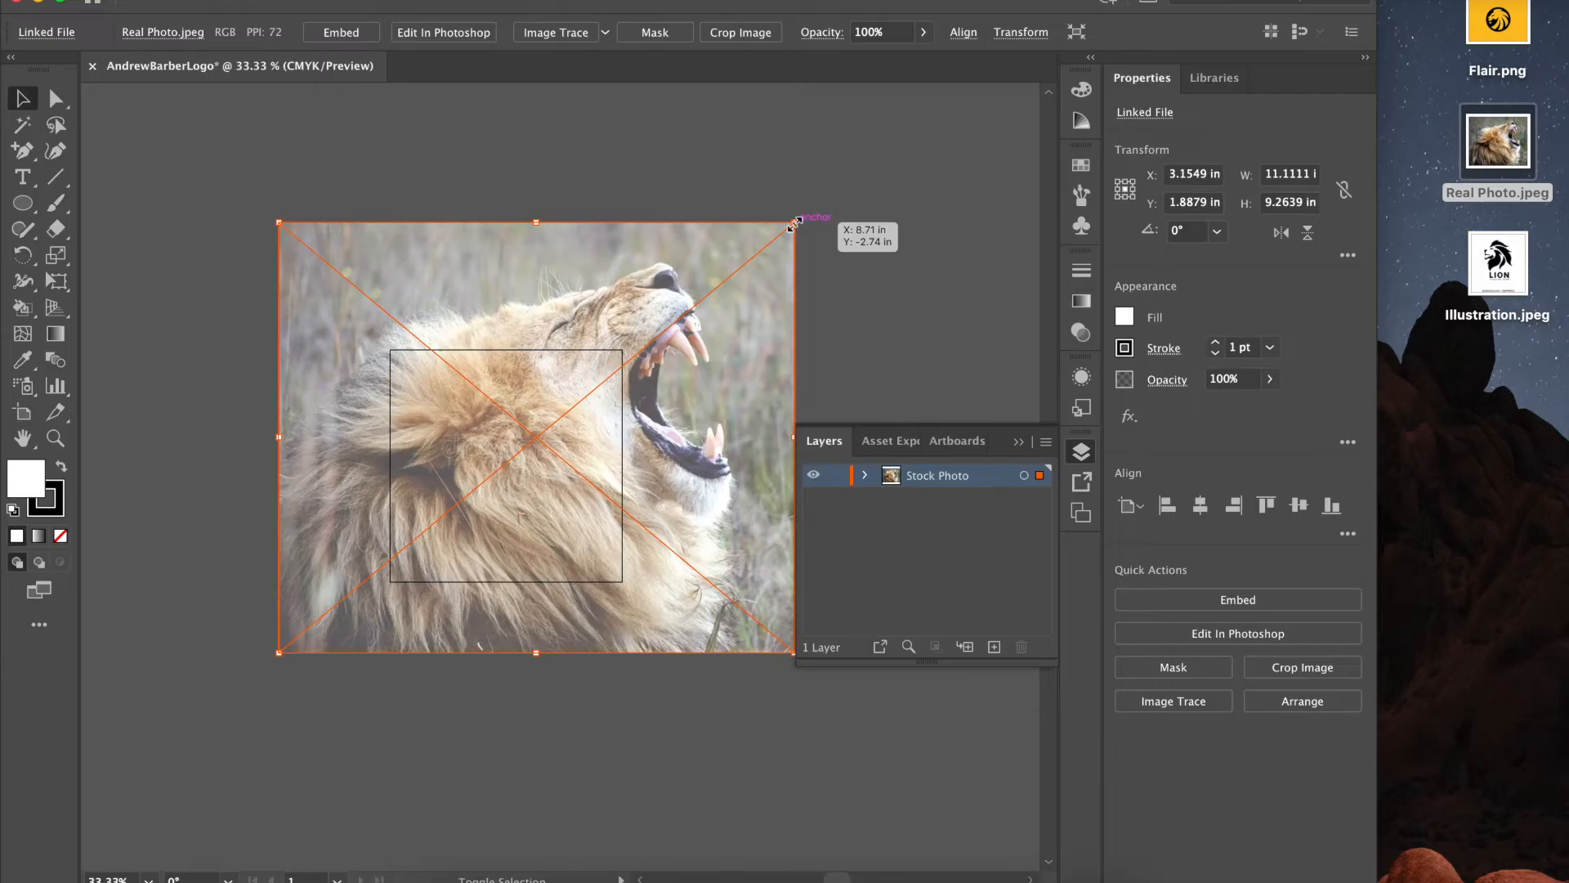
left_click_drag(793, 223, 502, 374)
left_click_drag(394, 610, 505, 539)
left_click_drag(613, 396, 686, 334)
left_click_drag(546, 485, 464, 512)
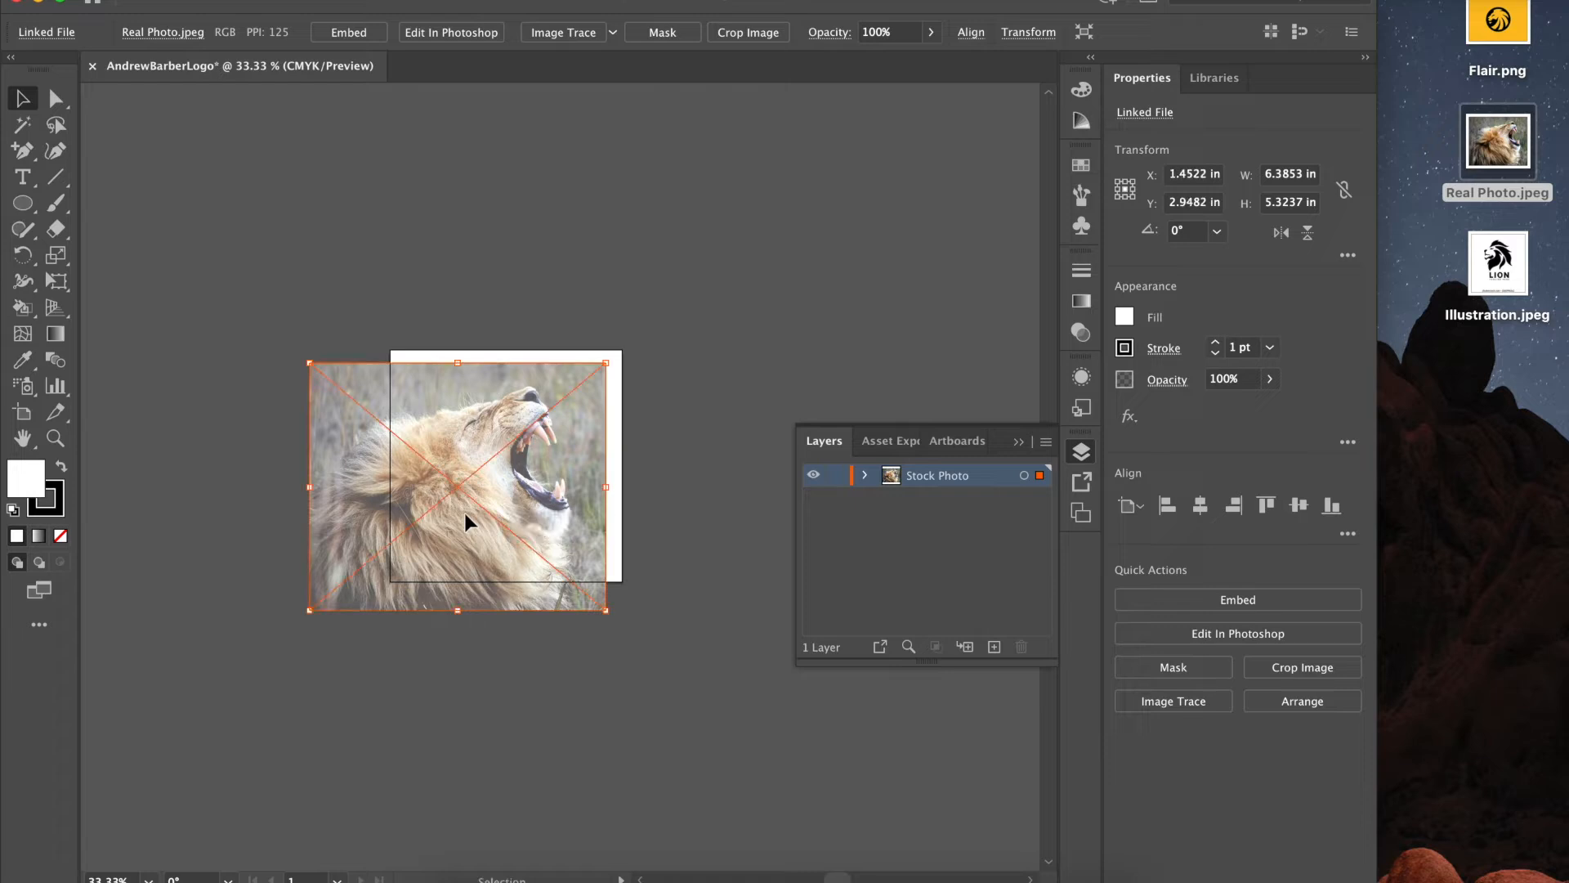
left_click(714, 396)
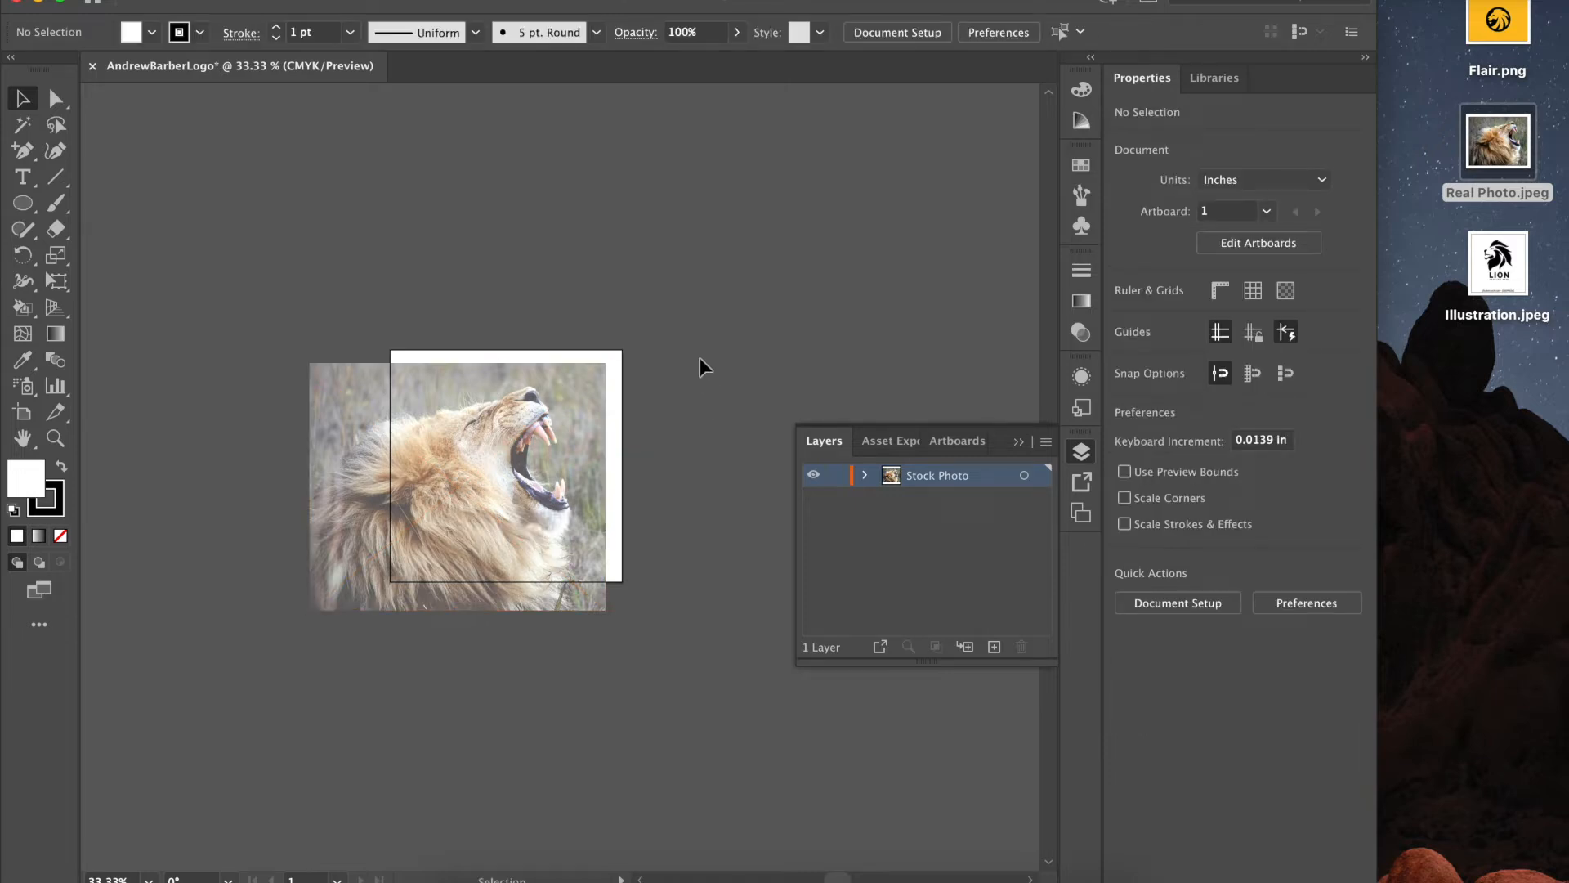
- Embed the lion photo, delete Real Photo.jpeg from the desktop, and lock the Stock Photo layer
left_click(556, 500)
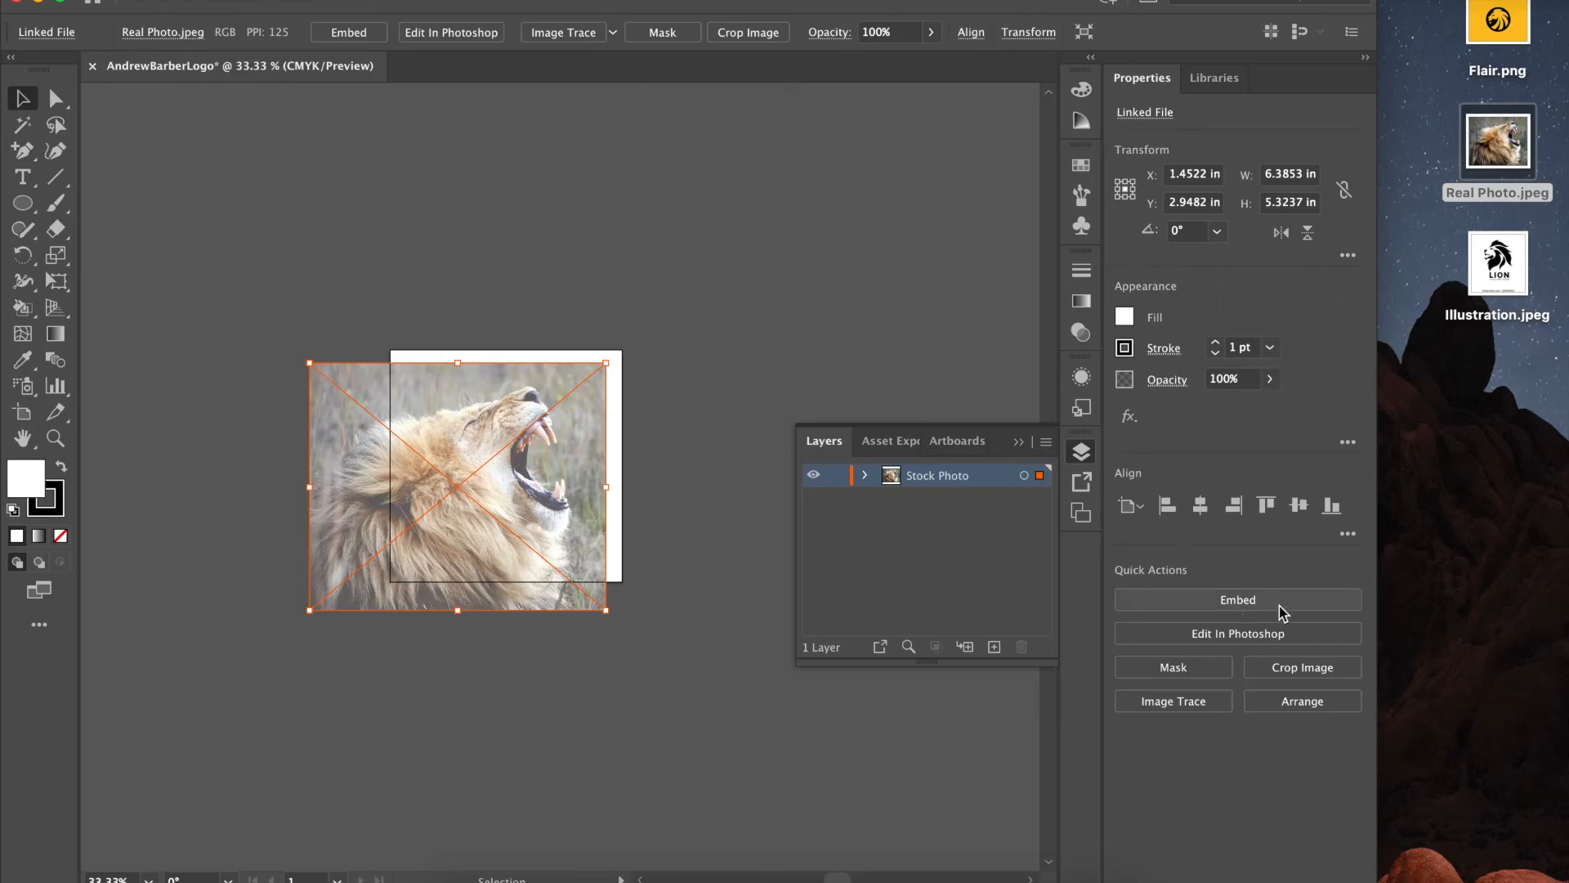
left_click(1281, 606)
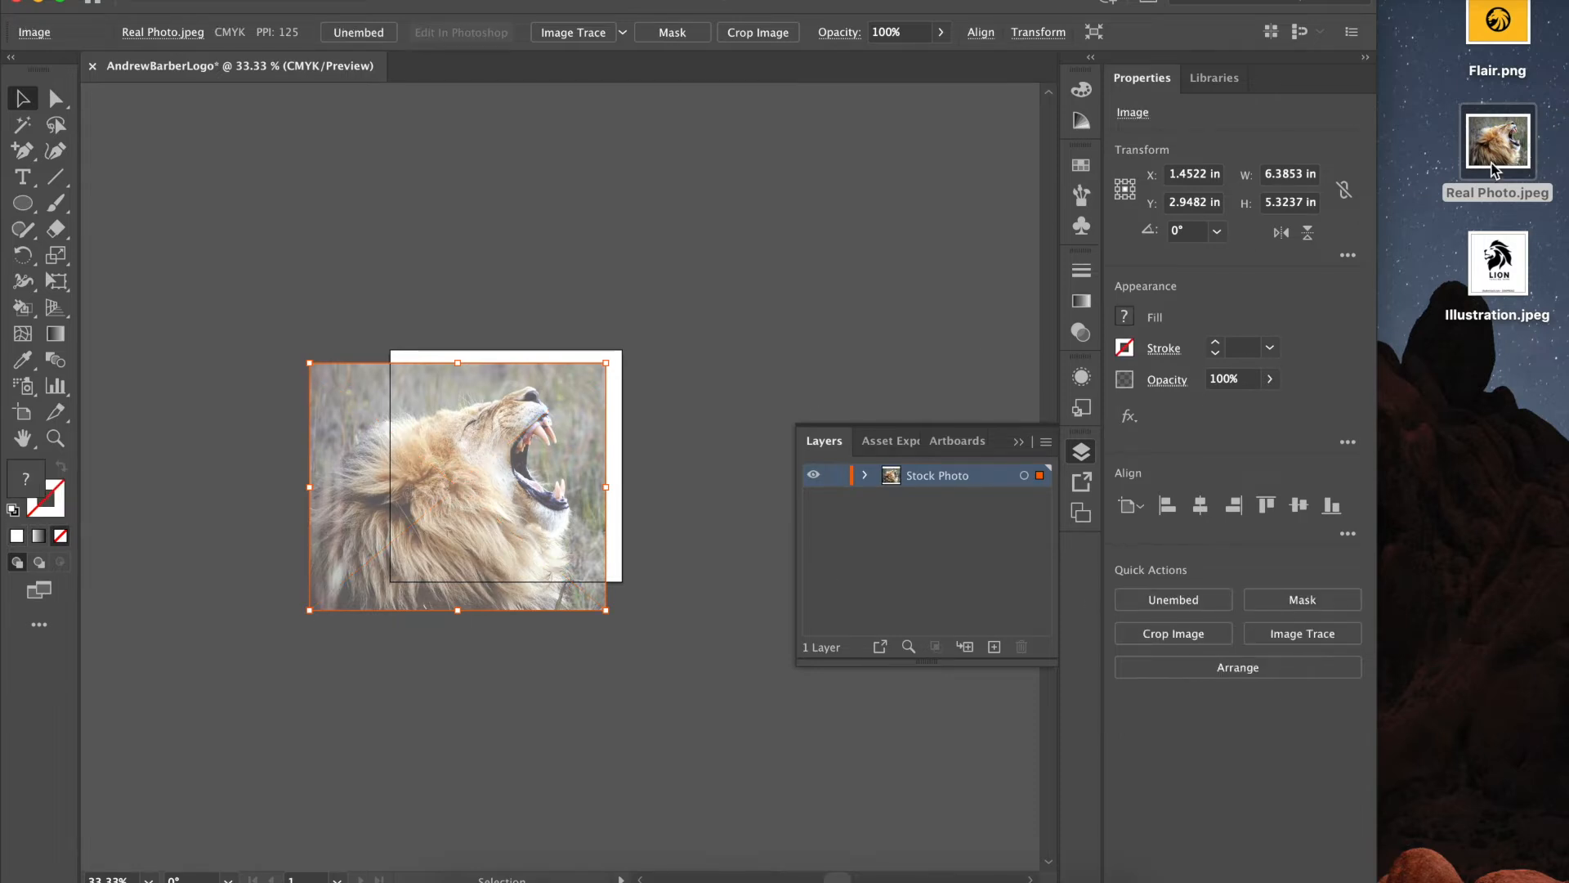
left_click_drag(1498, 148, 1112, 878)
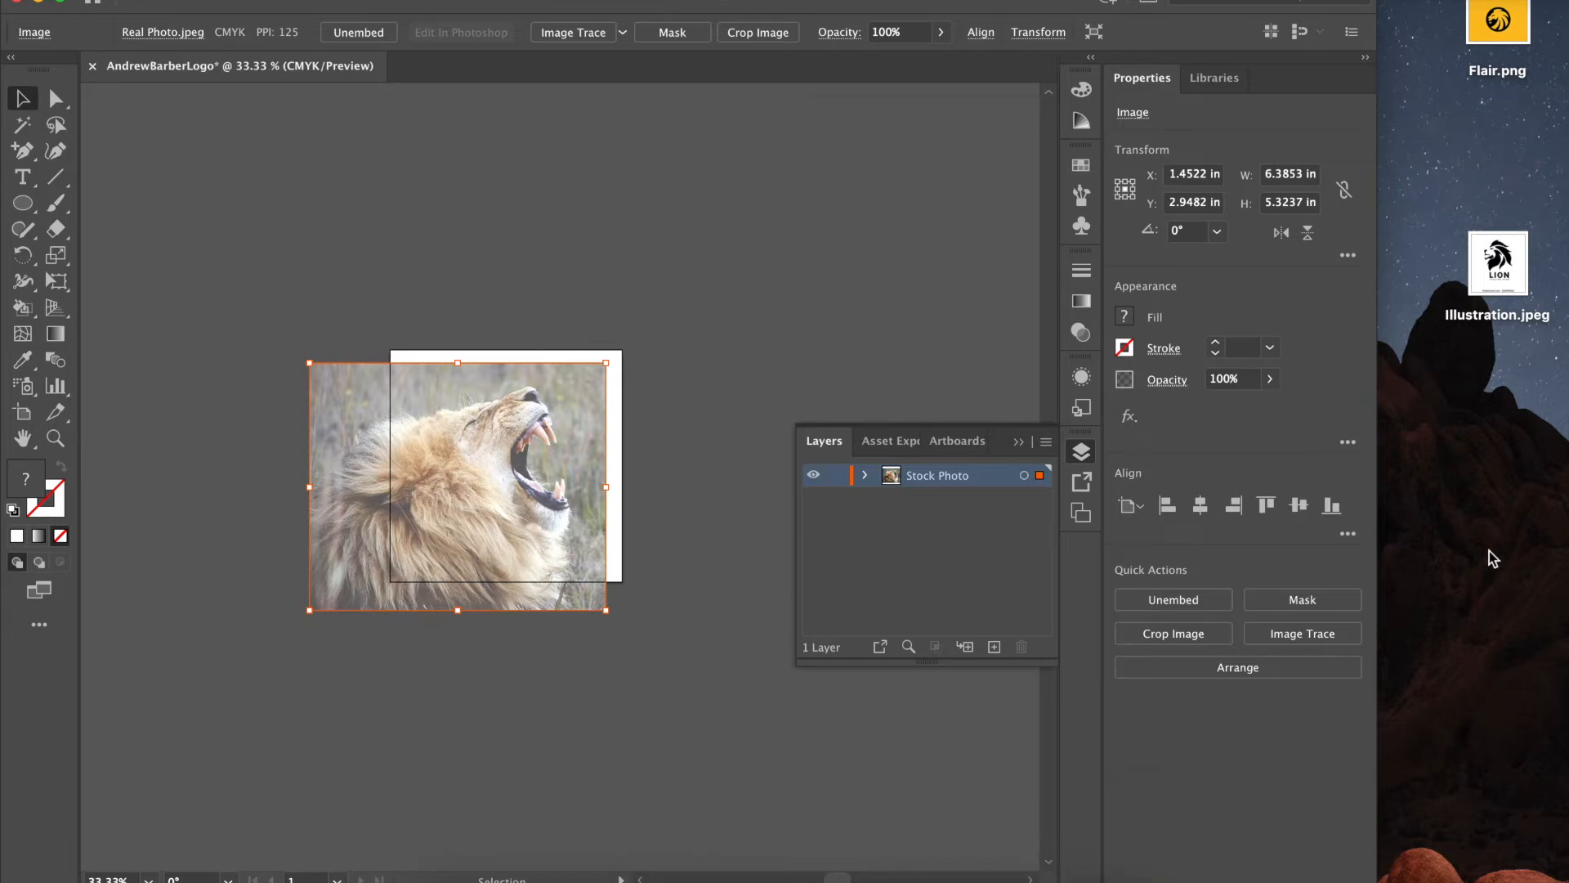
left_click(837, 475)
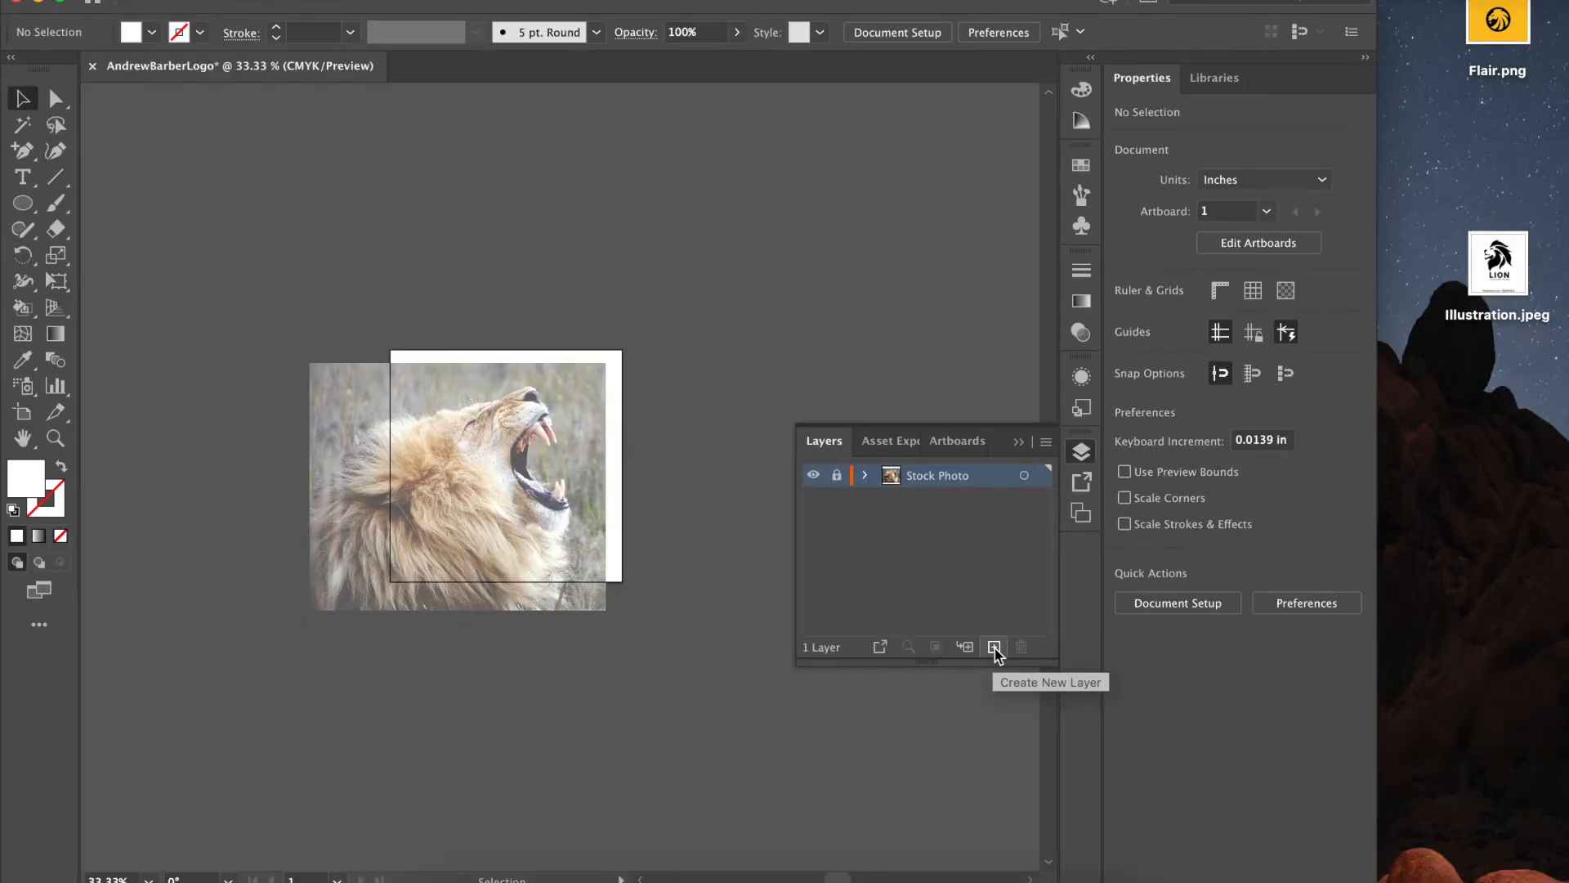
- Add a new layer and place Illustration.jpeg, enlarged and shifted over the artboard
left_click(891, 615)
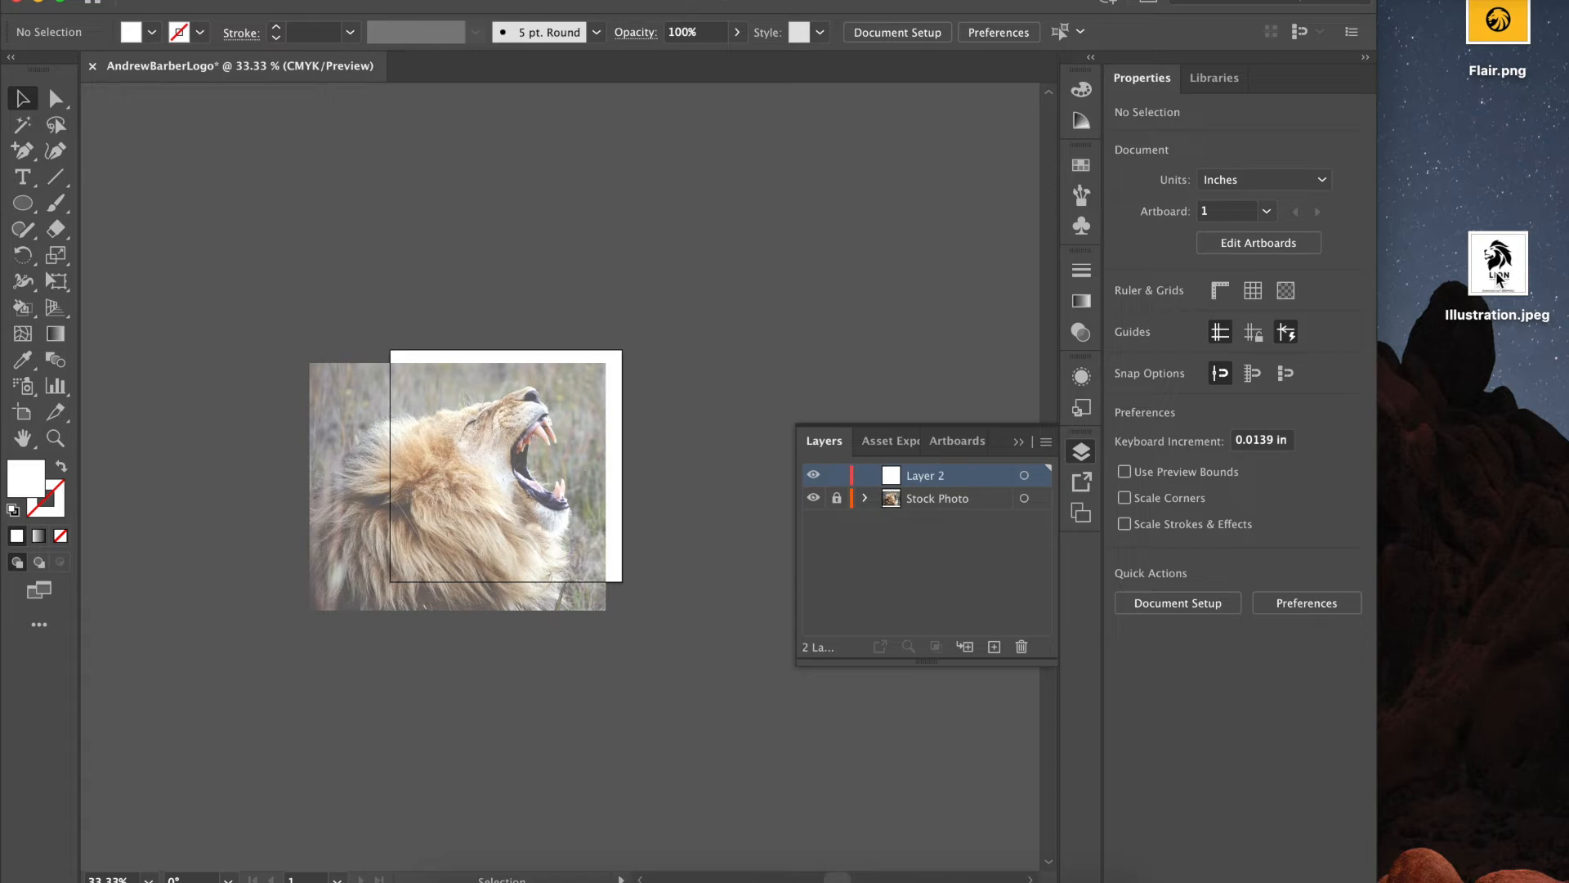
left_click_drag(1500, 272, 502, 476)
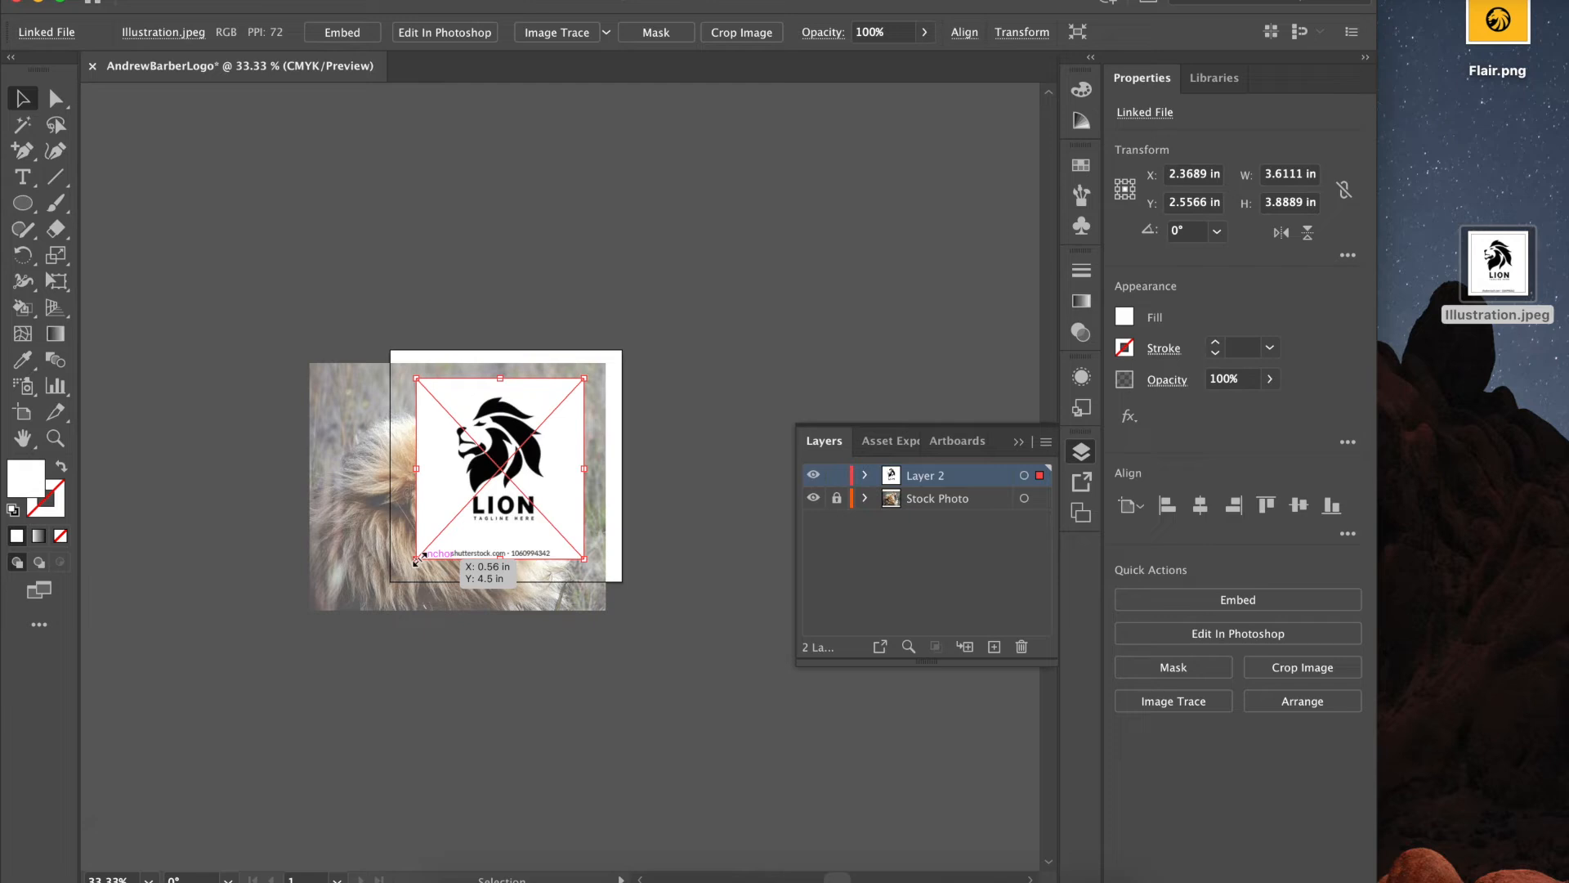
left_click_drag(416, 560, 344, 636)
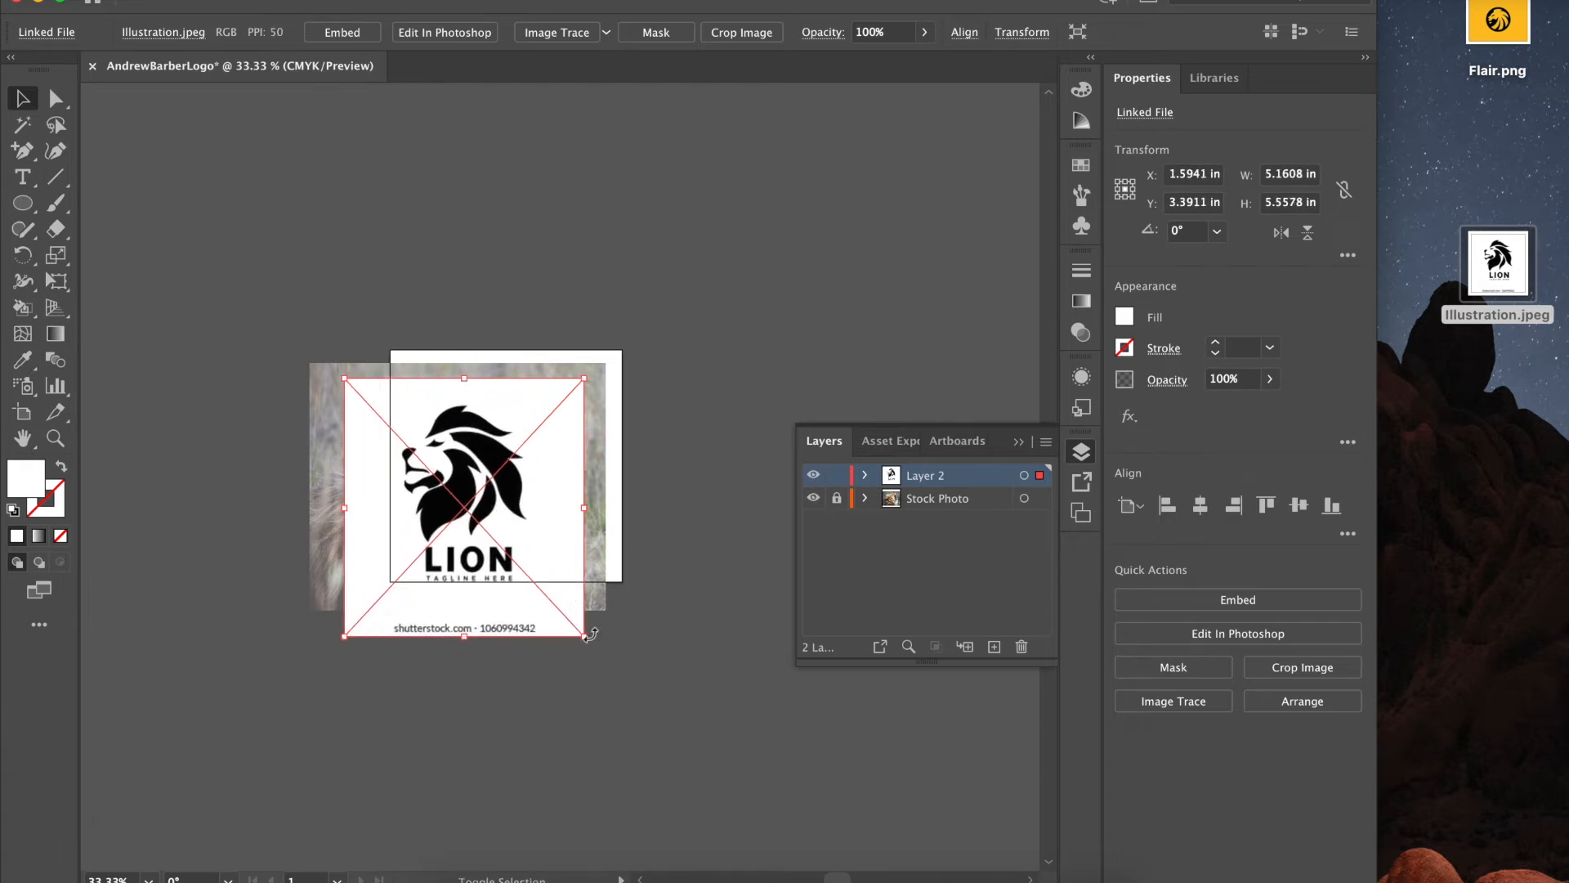
left_click_drag(583, 636, 626, 682)
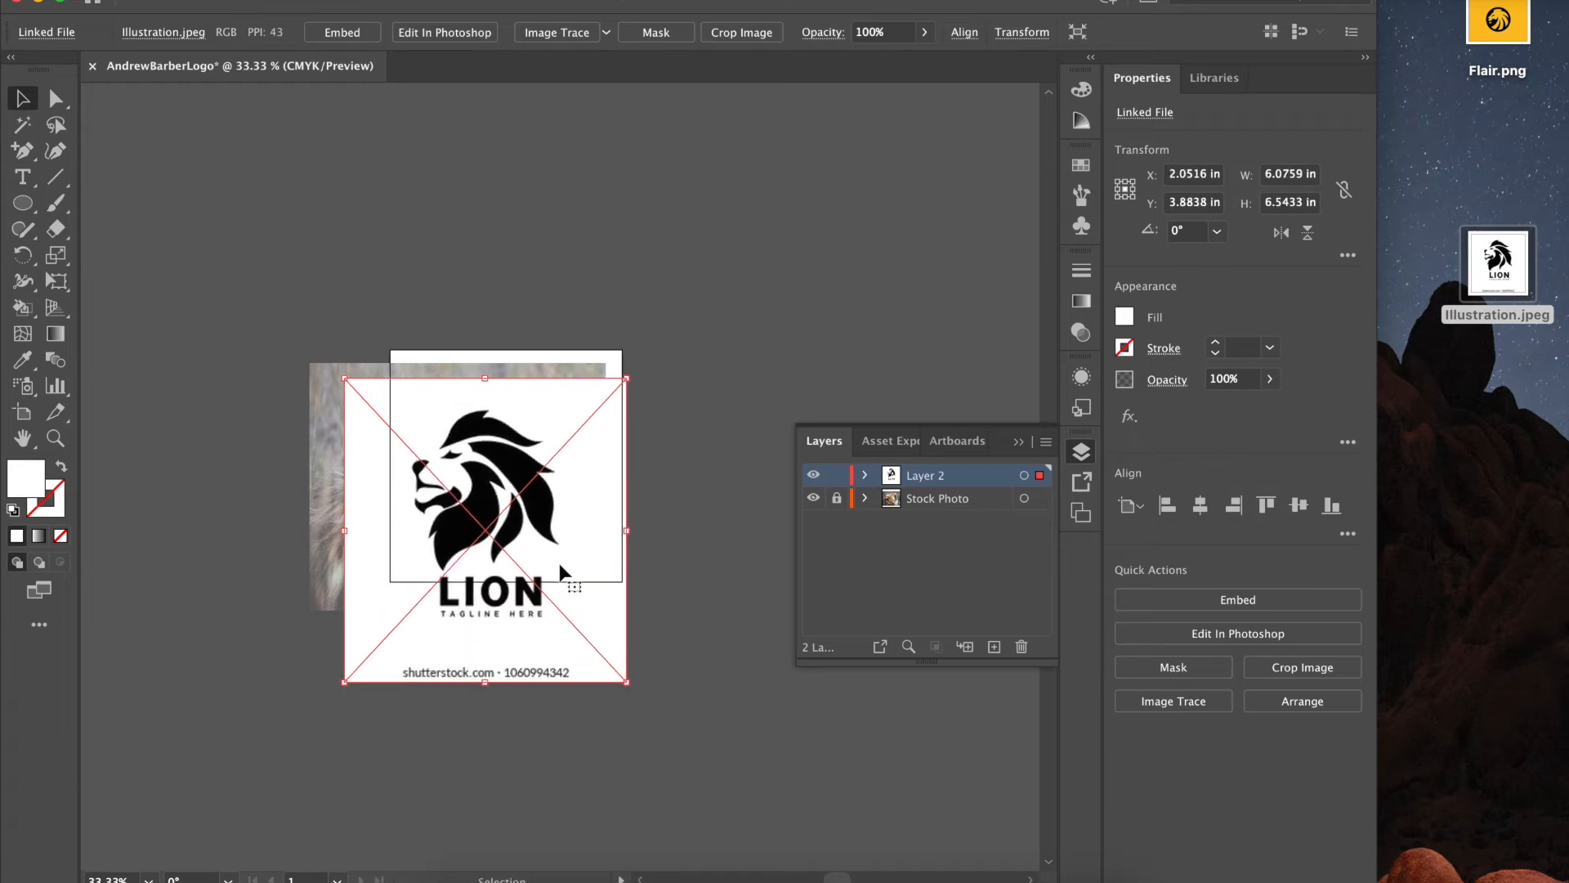
left_click_drag(517, 515, 529, 493)
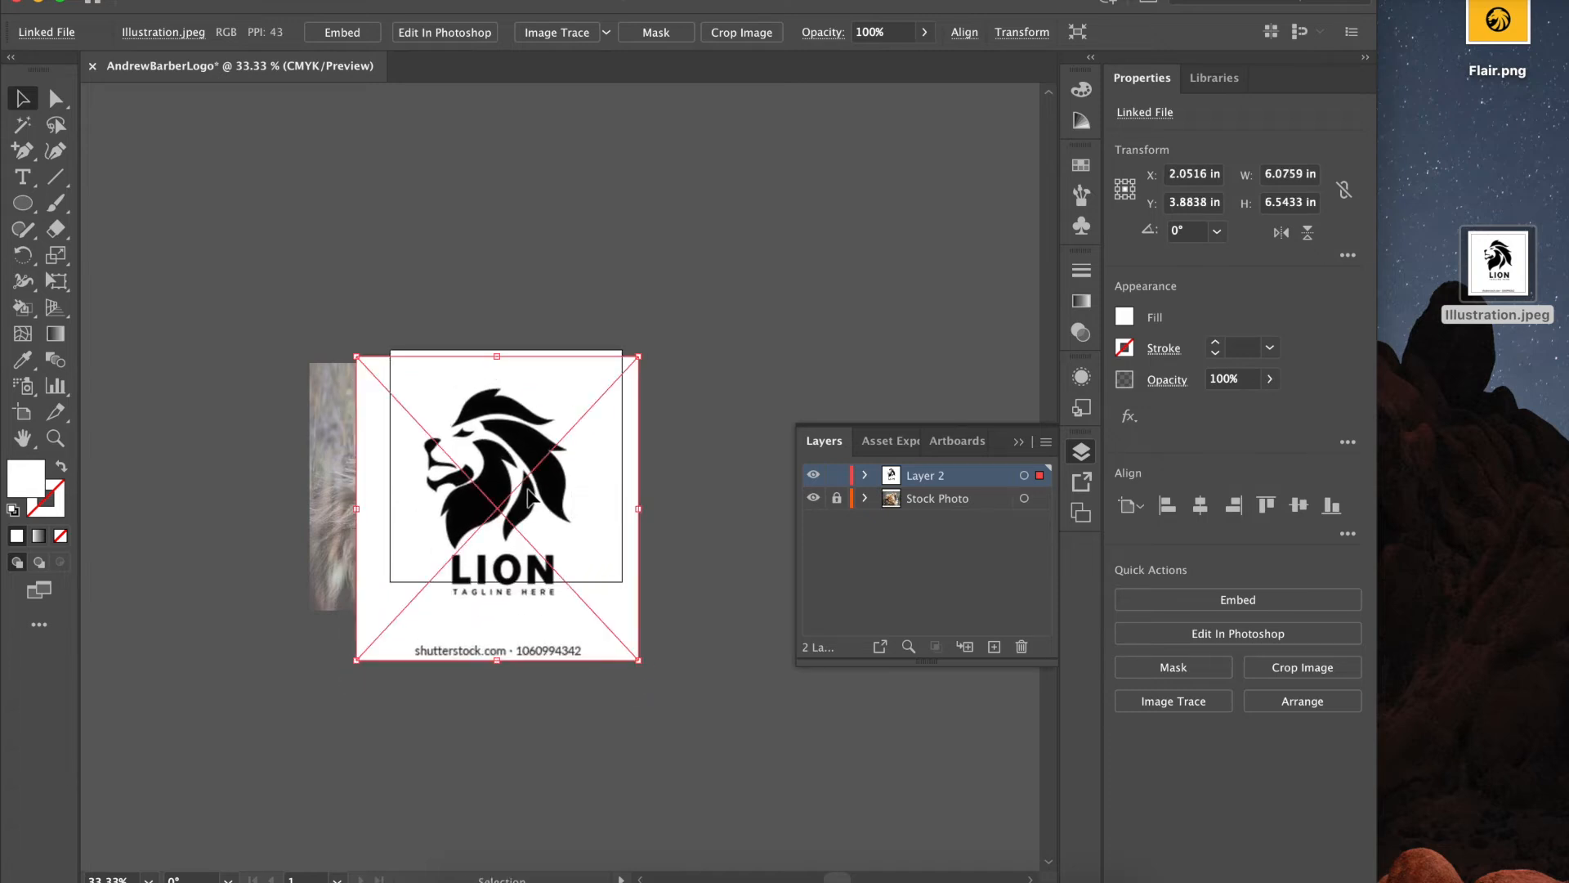
- Rename Layer 2 to 'Illustration' and embed the placed lion logo
double_click(921, 469)
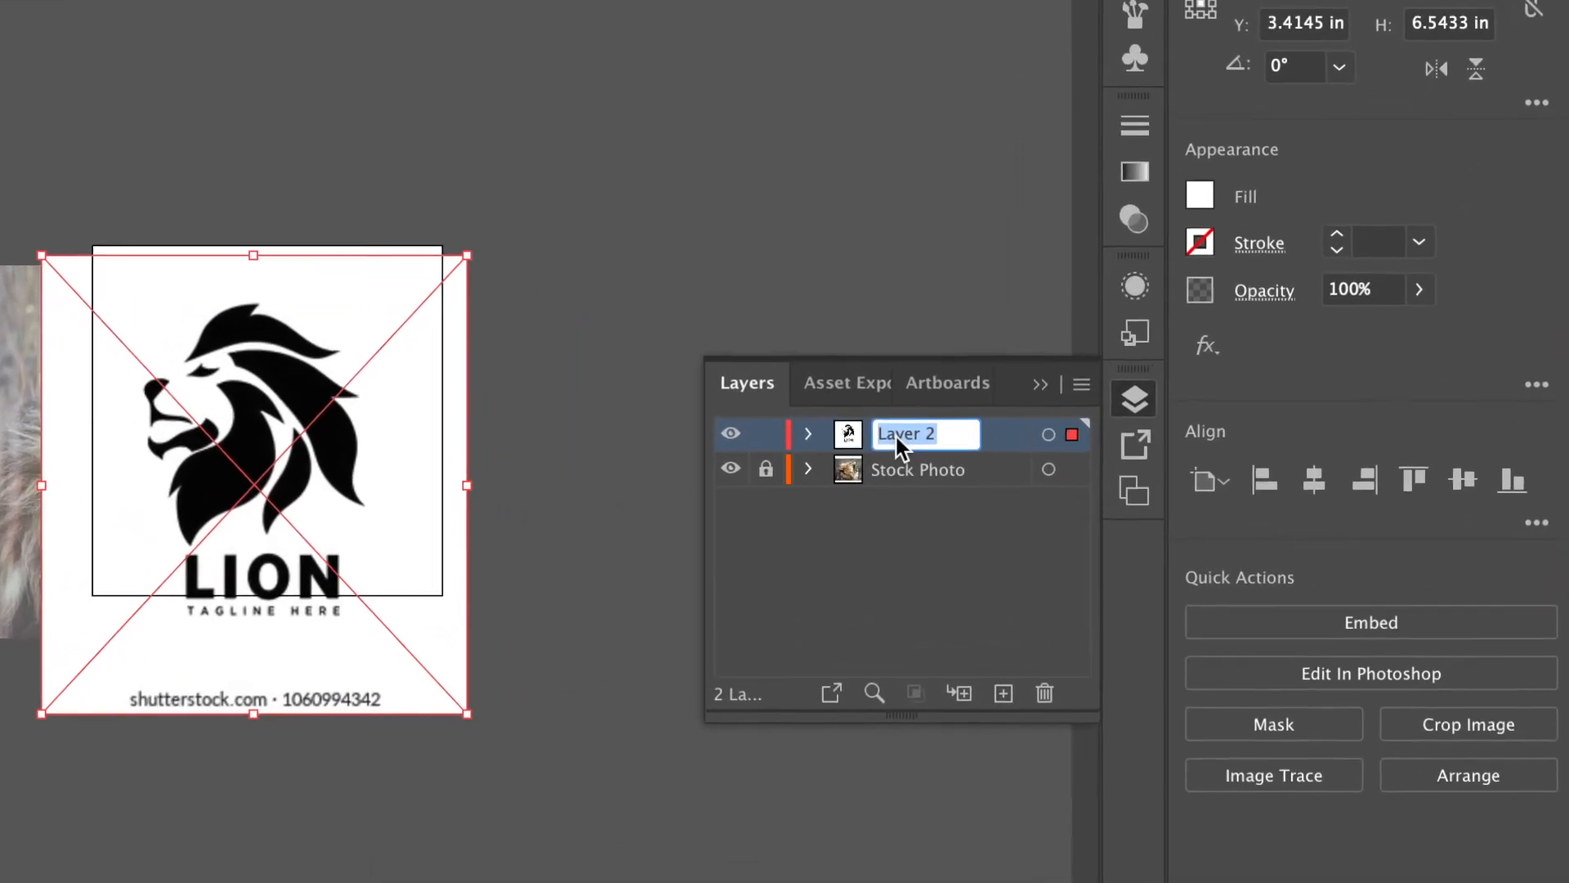
type("Illustration")
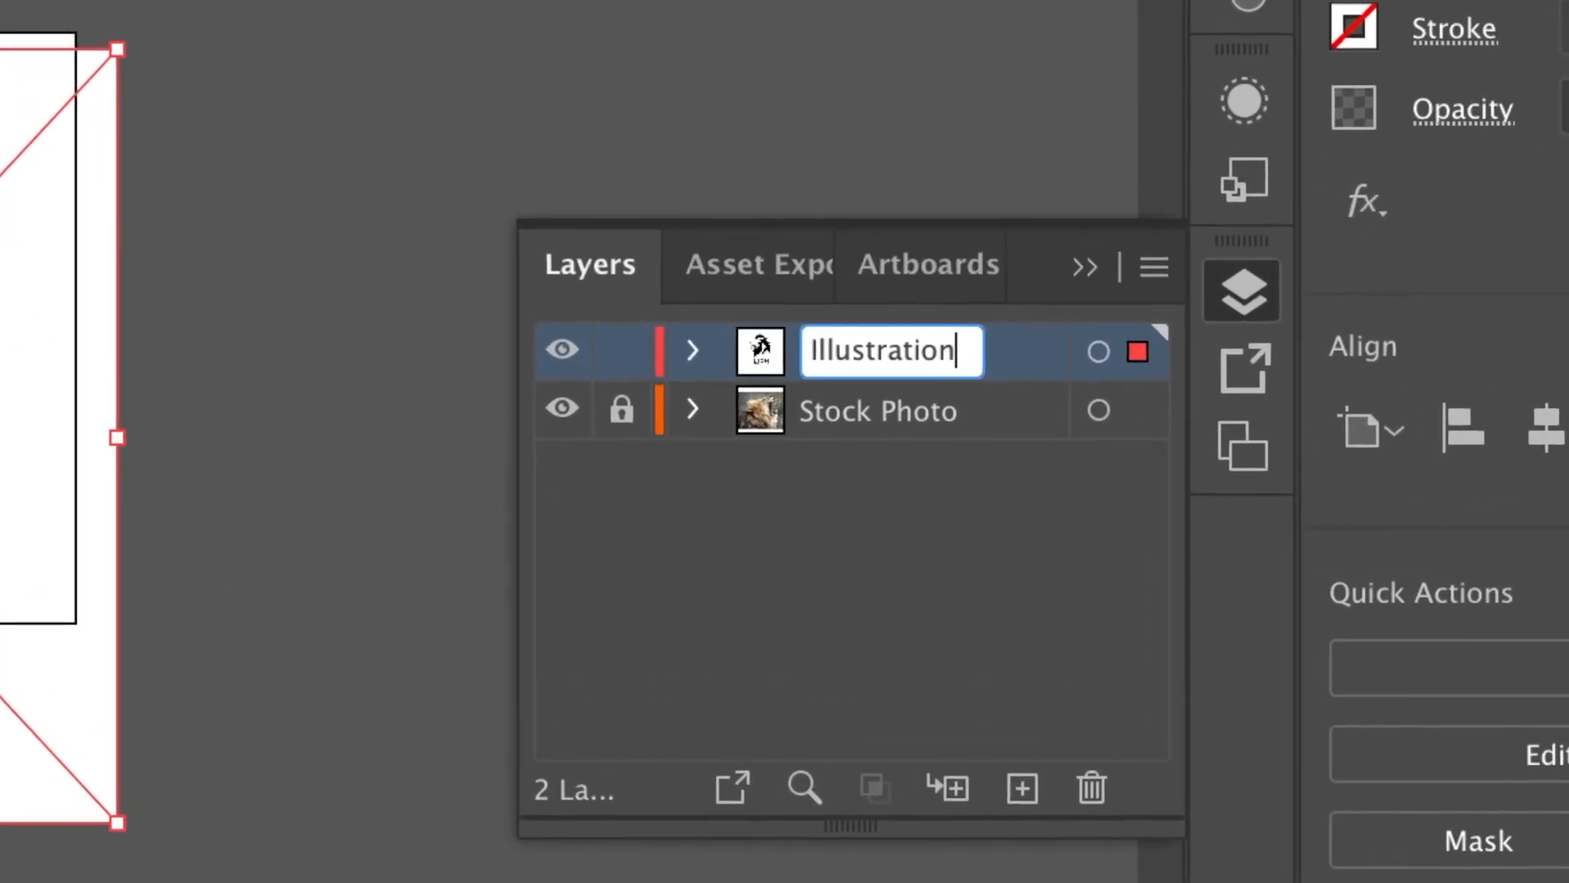
key("Return")
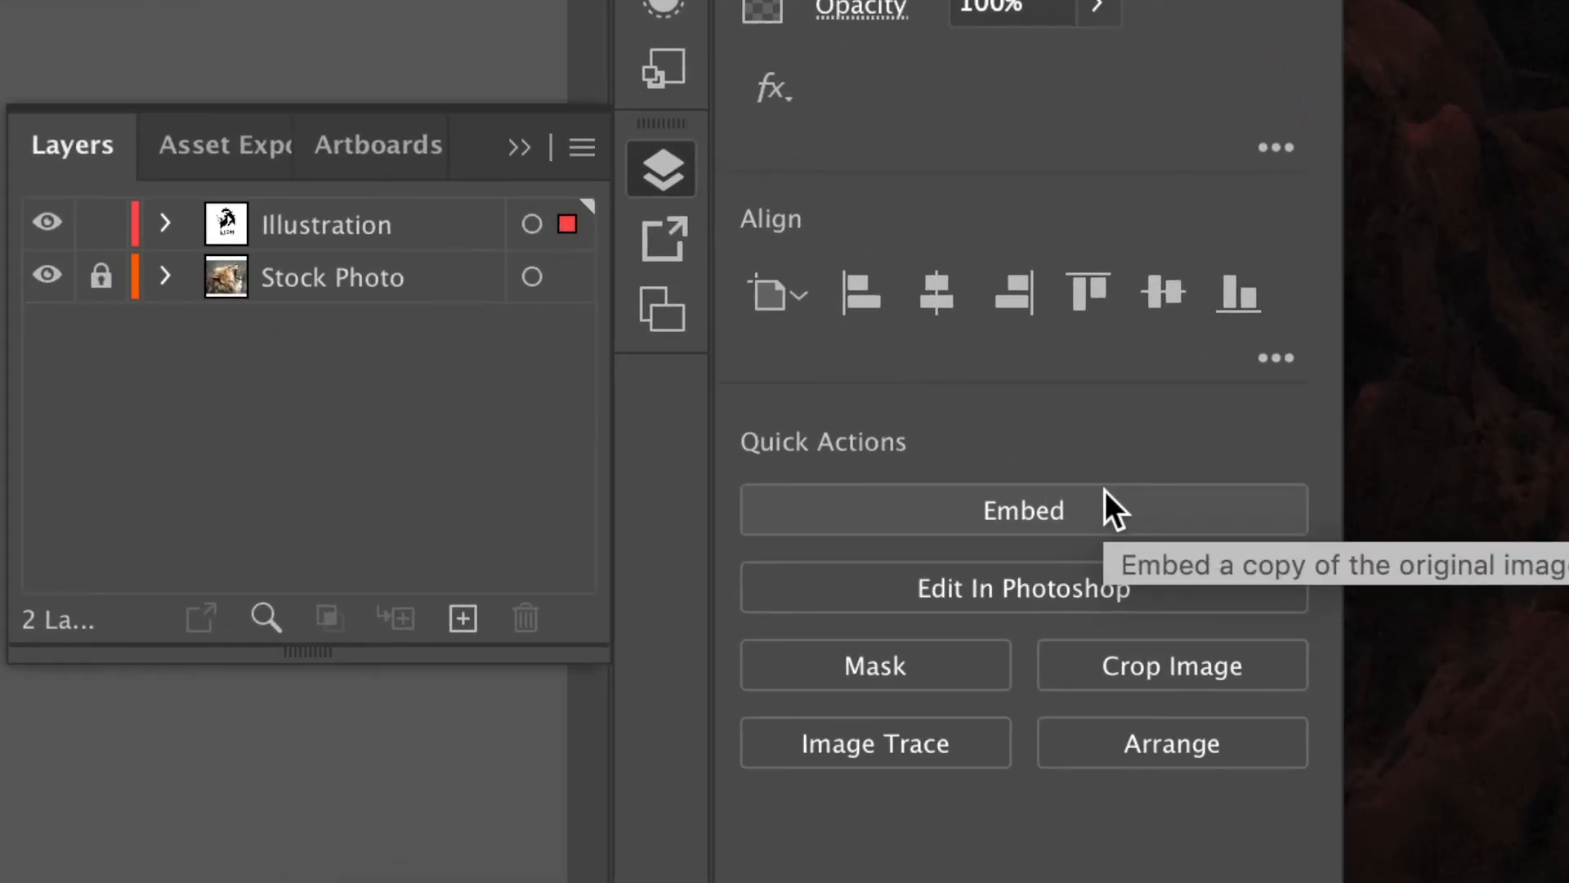
left_click(1190, 546)
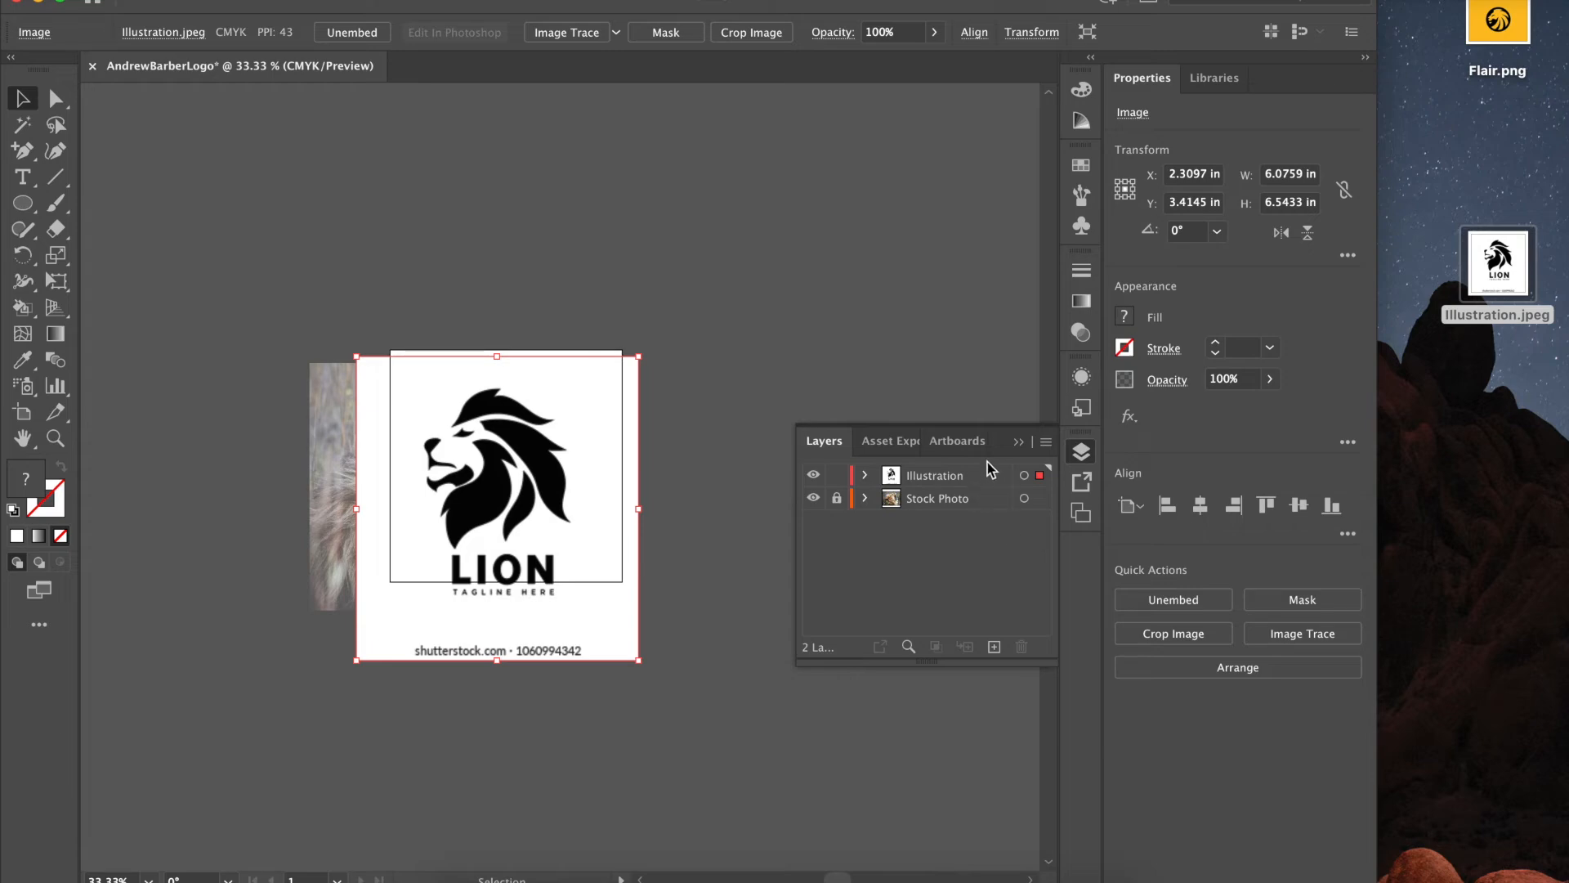
- Give the Illustration layer colour Violet, Lock checked and Dim Images to 50%
double_click(989, 474)
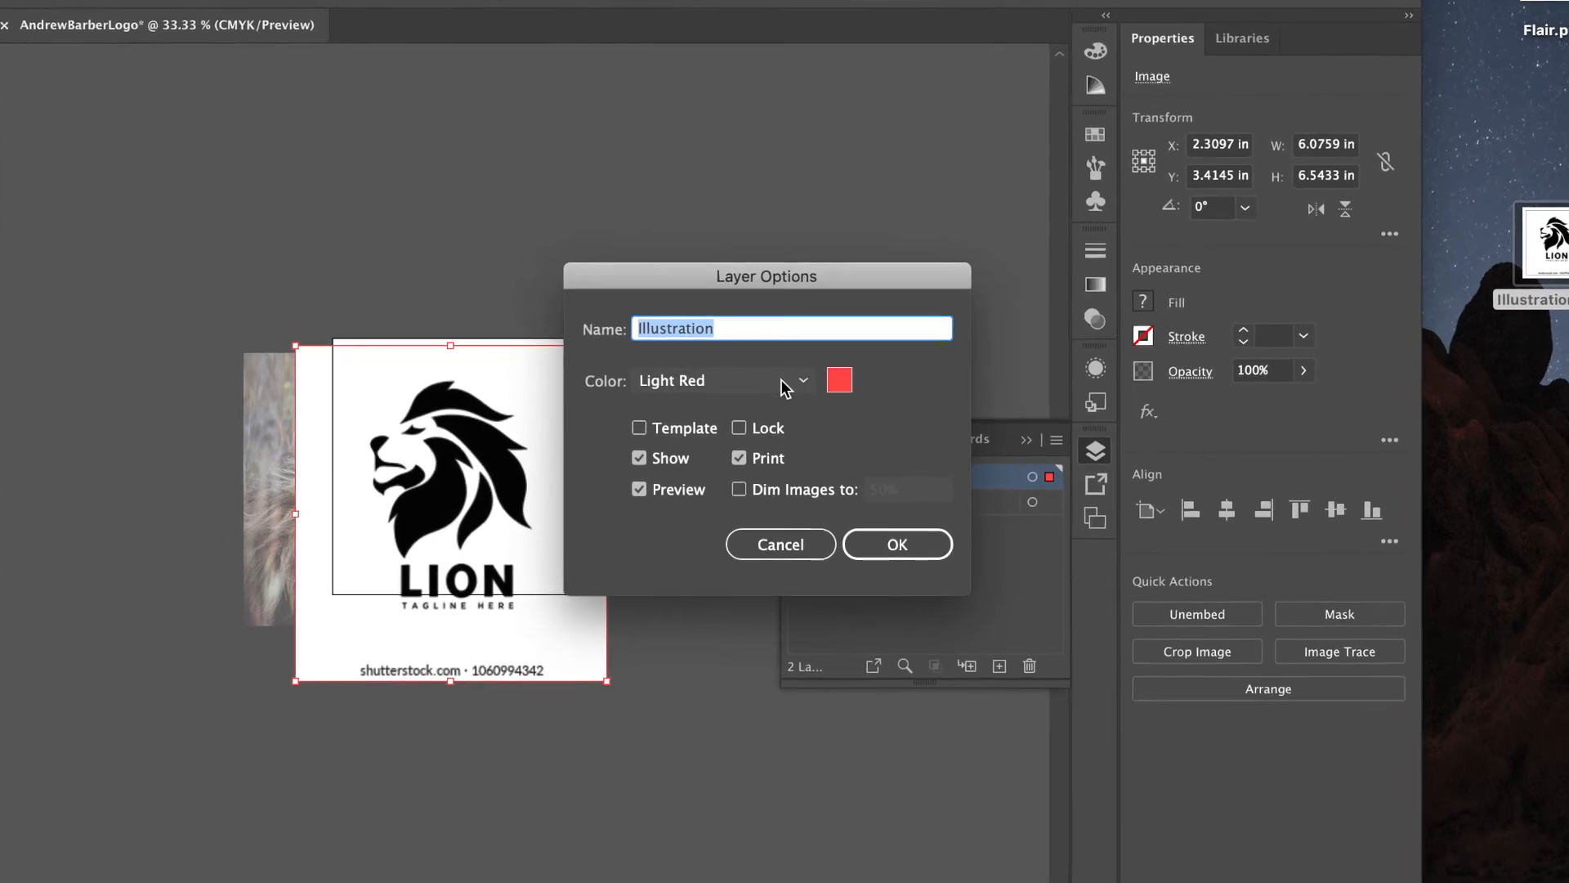
left_click(792, 387)
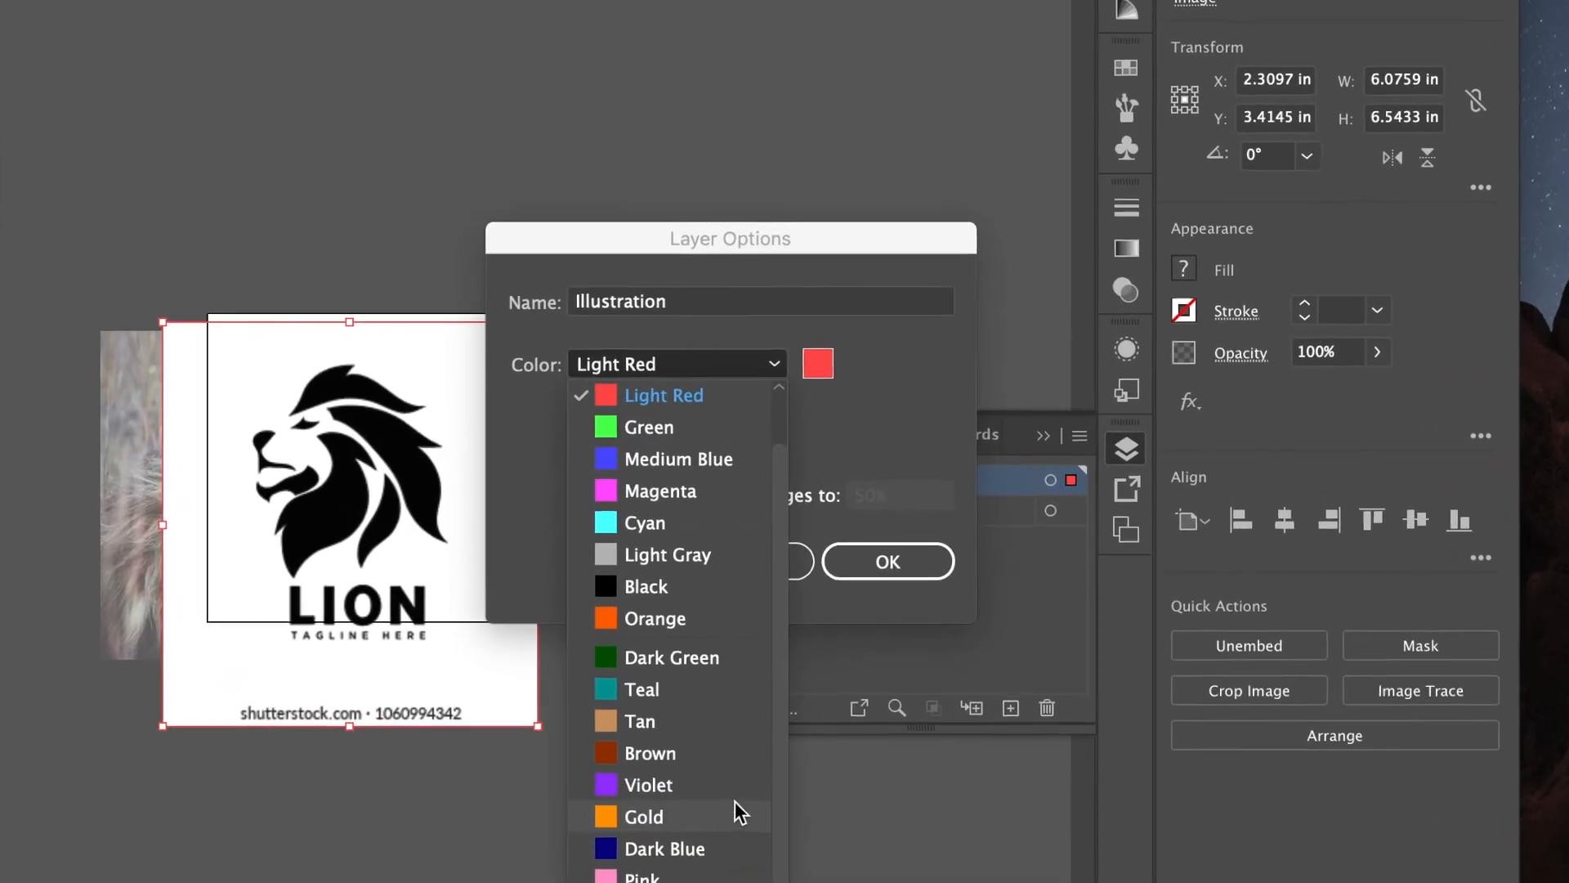
left_click(747, 754)
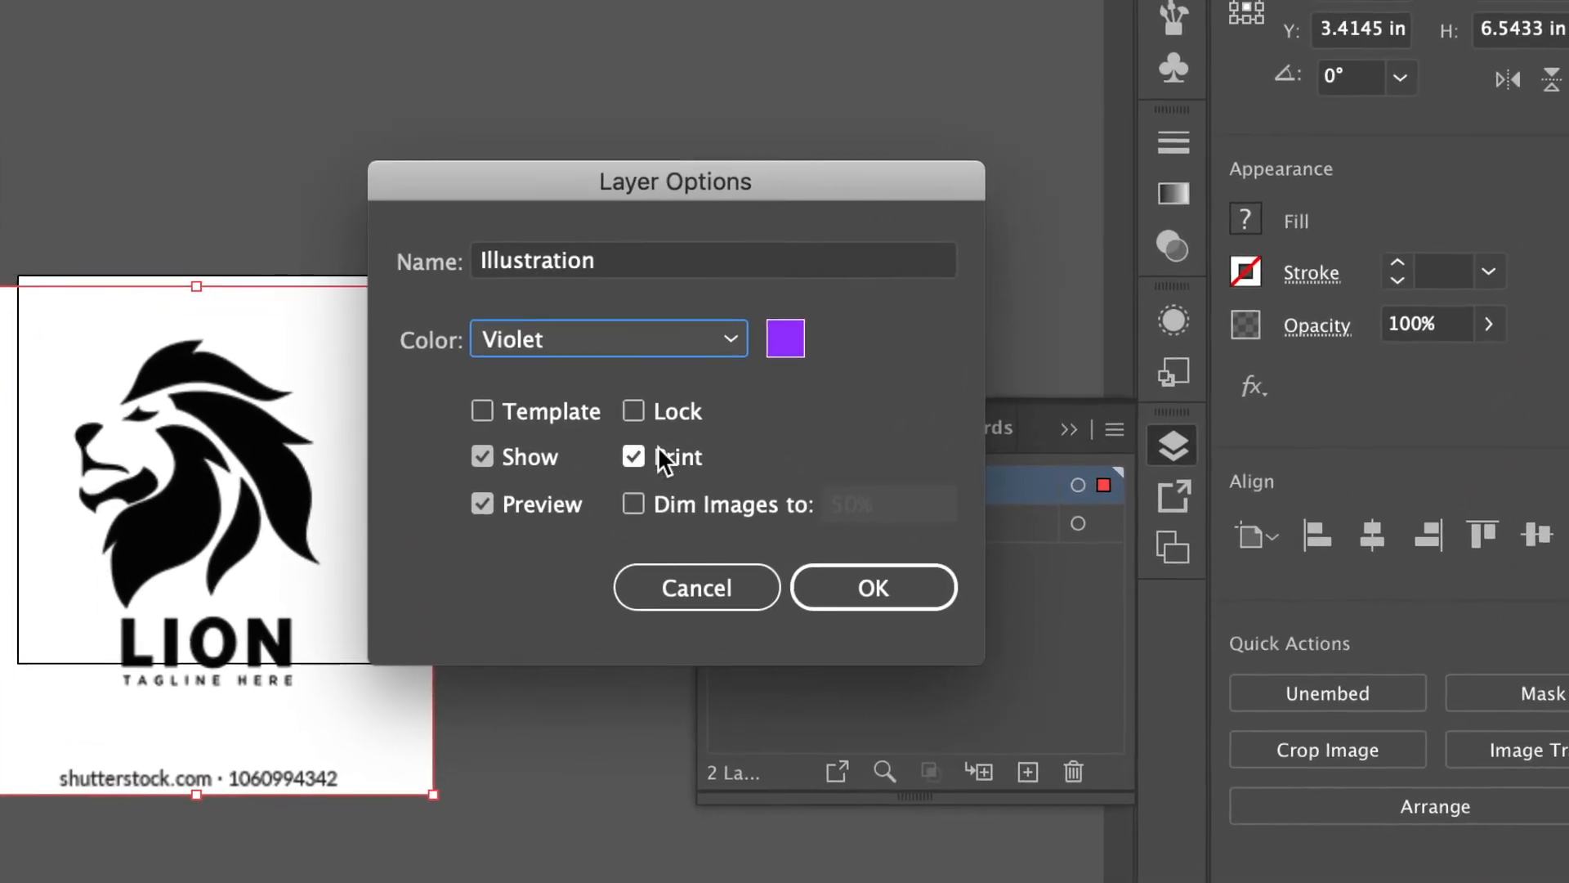
left_click(668, 417)
left_click(590, 510)
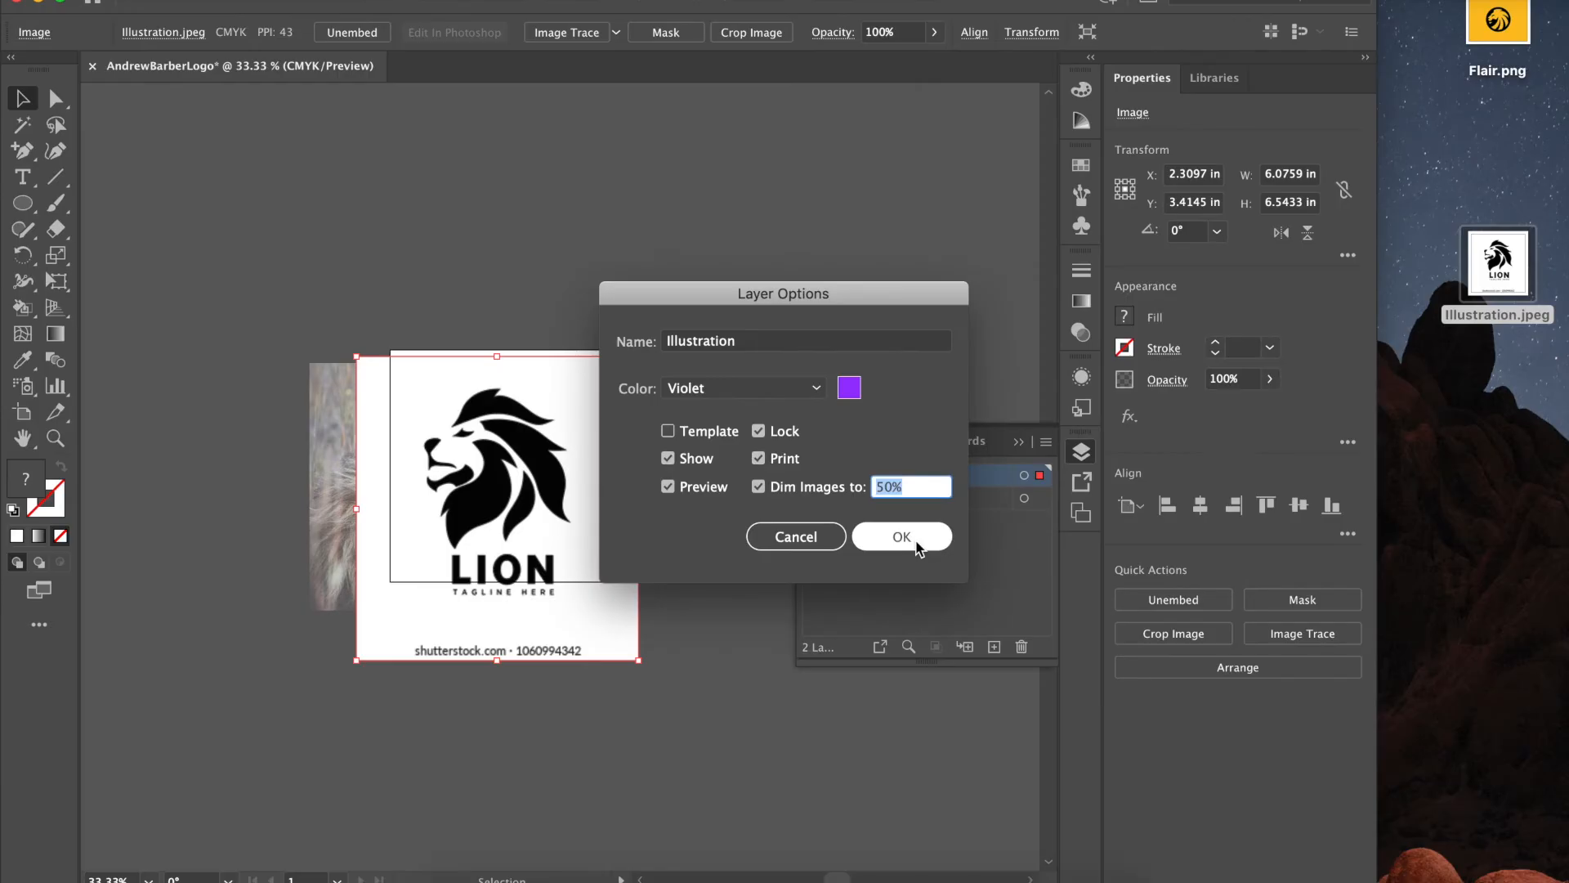
left_click(902, 537)
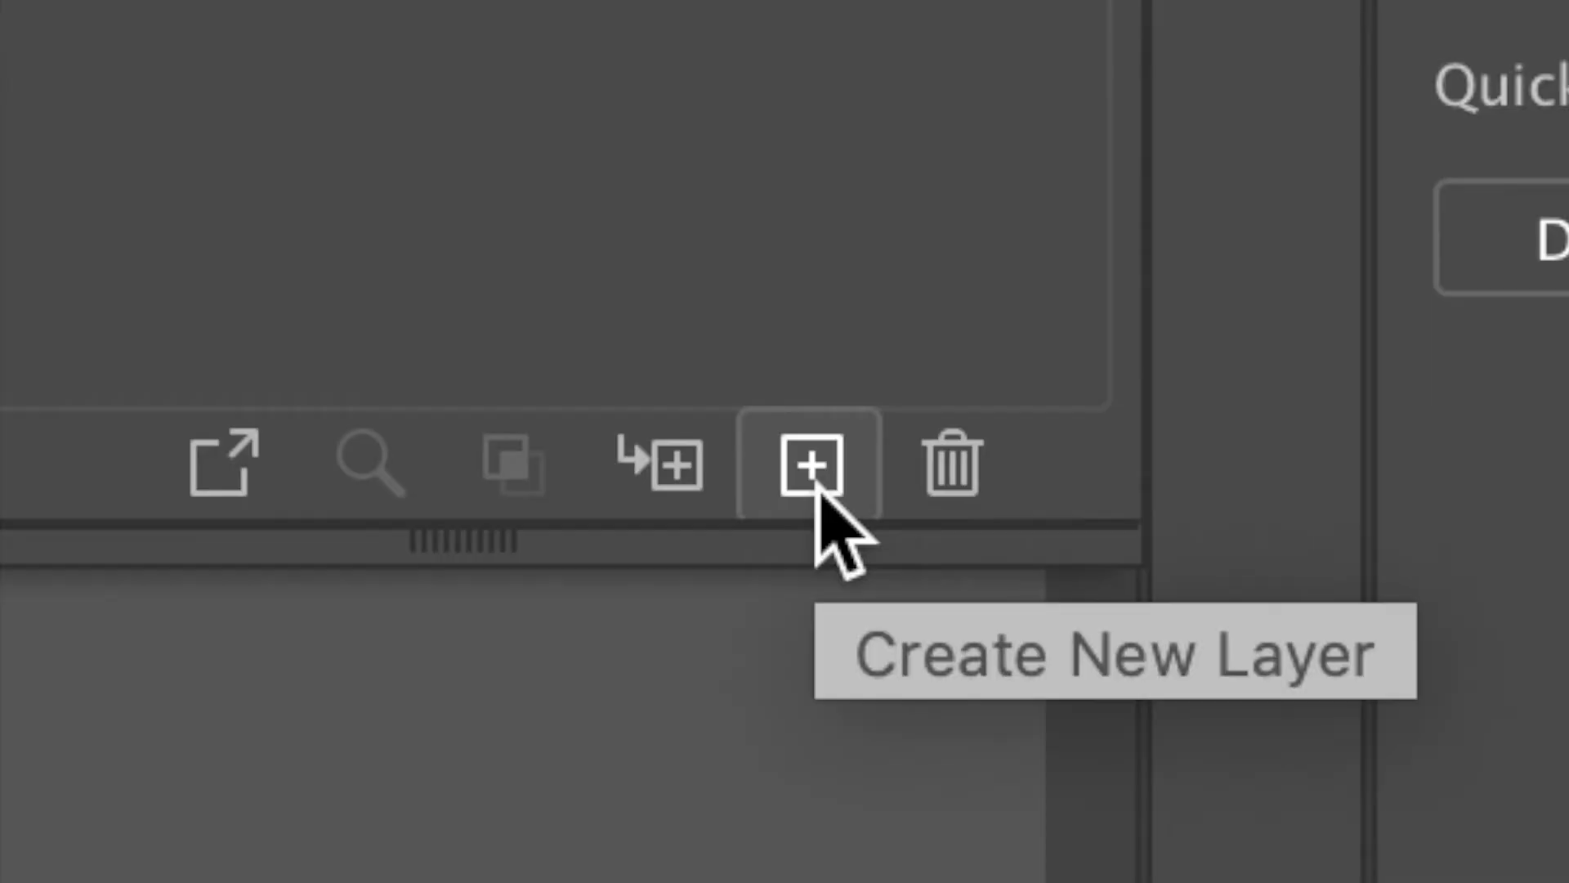
- Add Layer 3 with Flair.png enlarged to about 8.76 × 6.57 in, centred and embedded
left_click(995, 651)
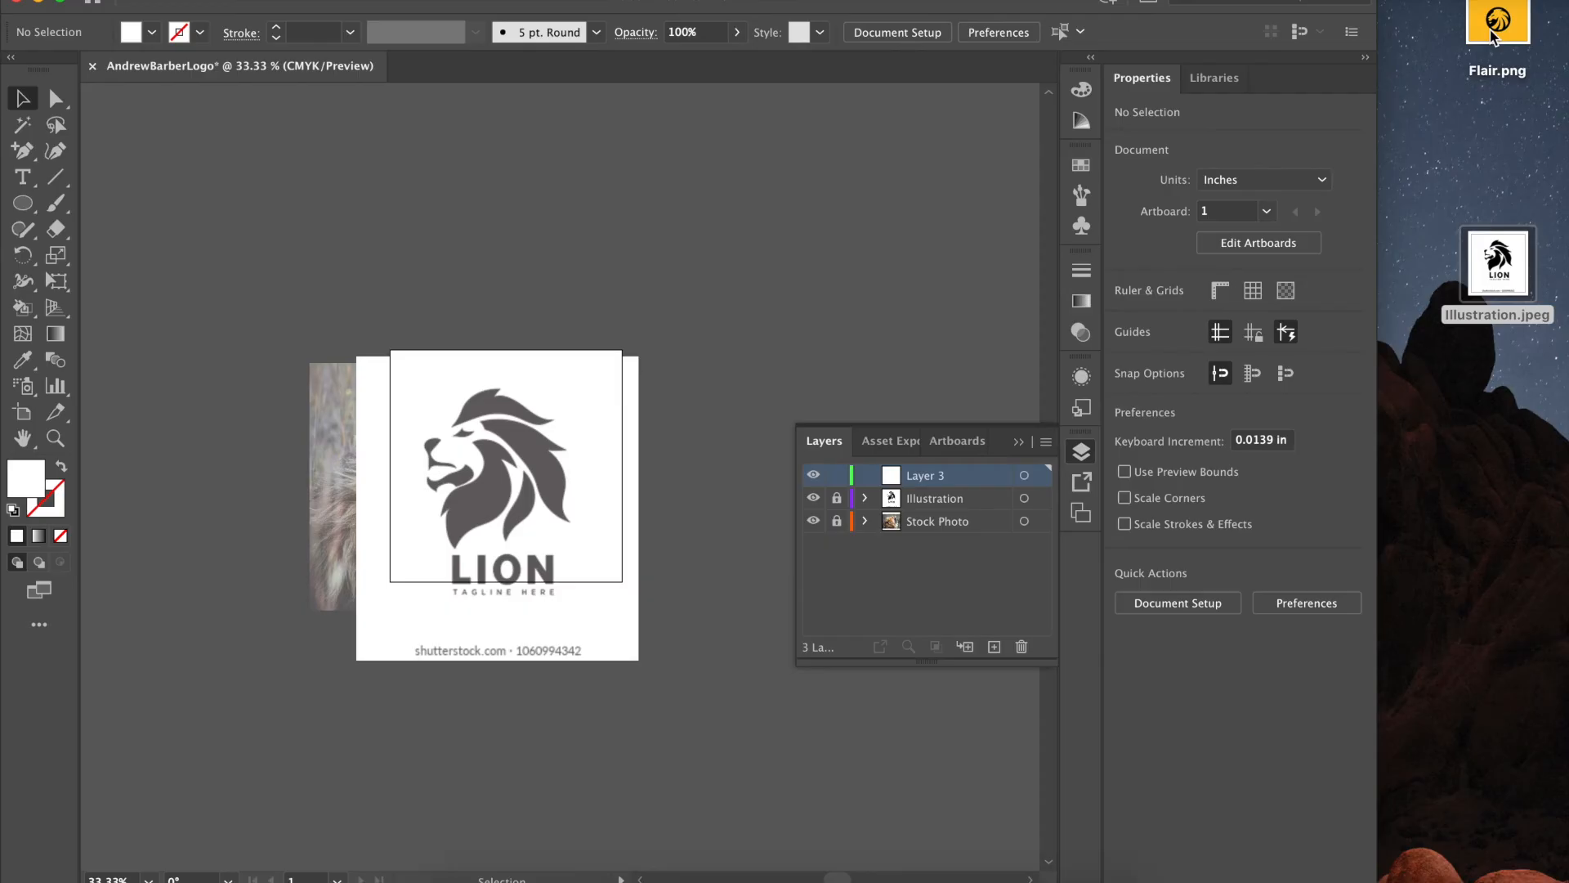
left_click_drag(1499, 23, 472, 478)
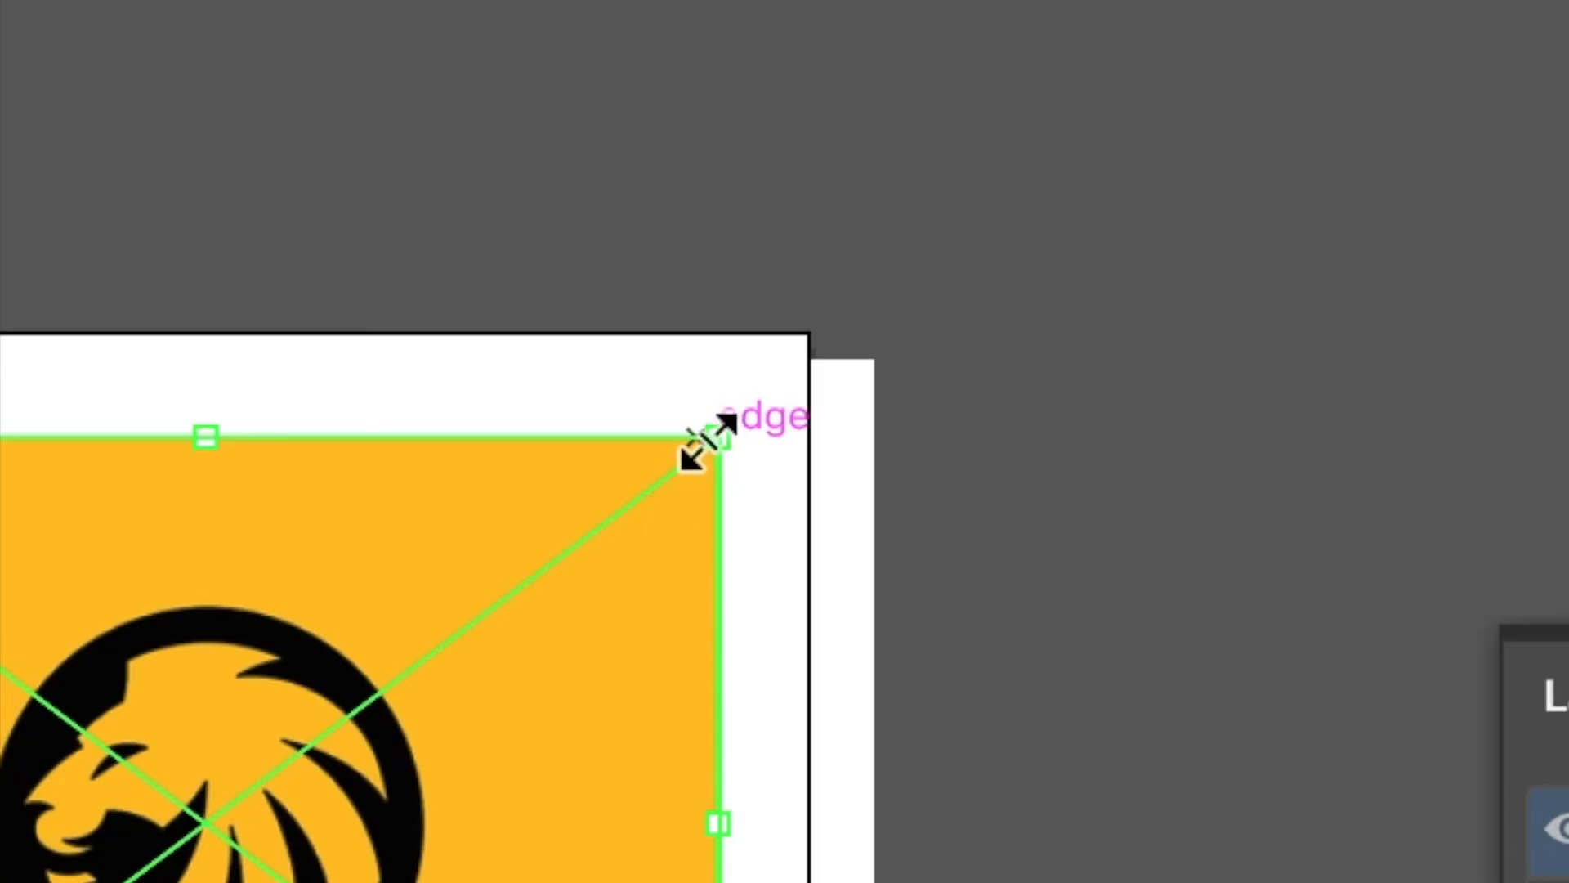
left_click_drag(599, 377, 750, 265)
left_click_drag(593, 455, 554, 499)
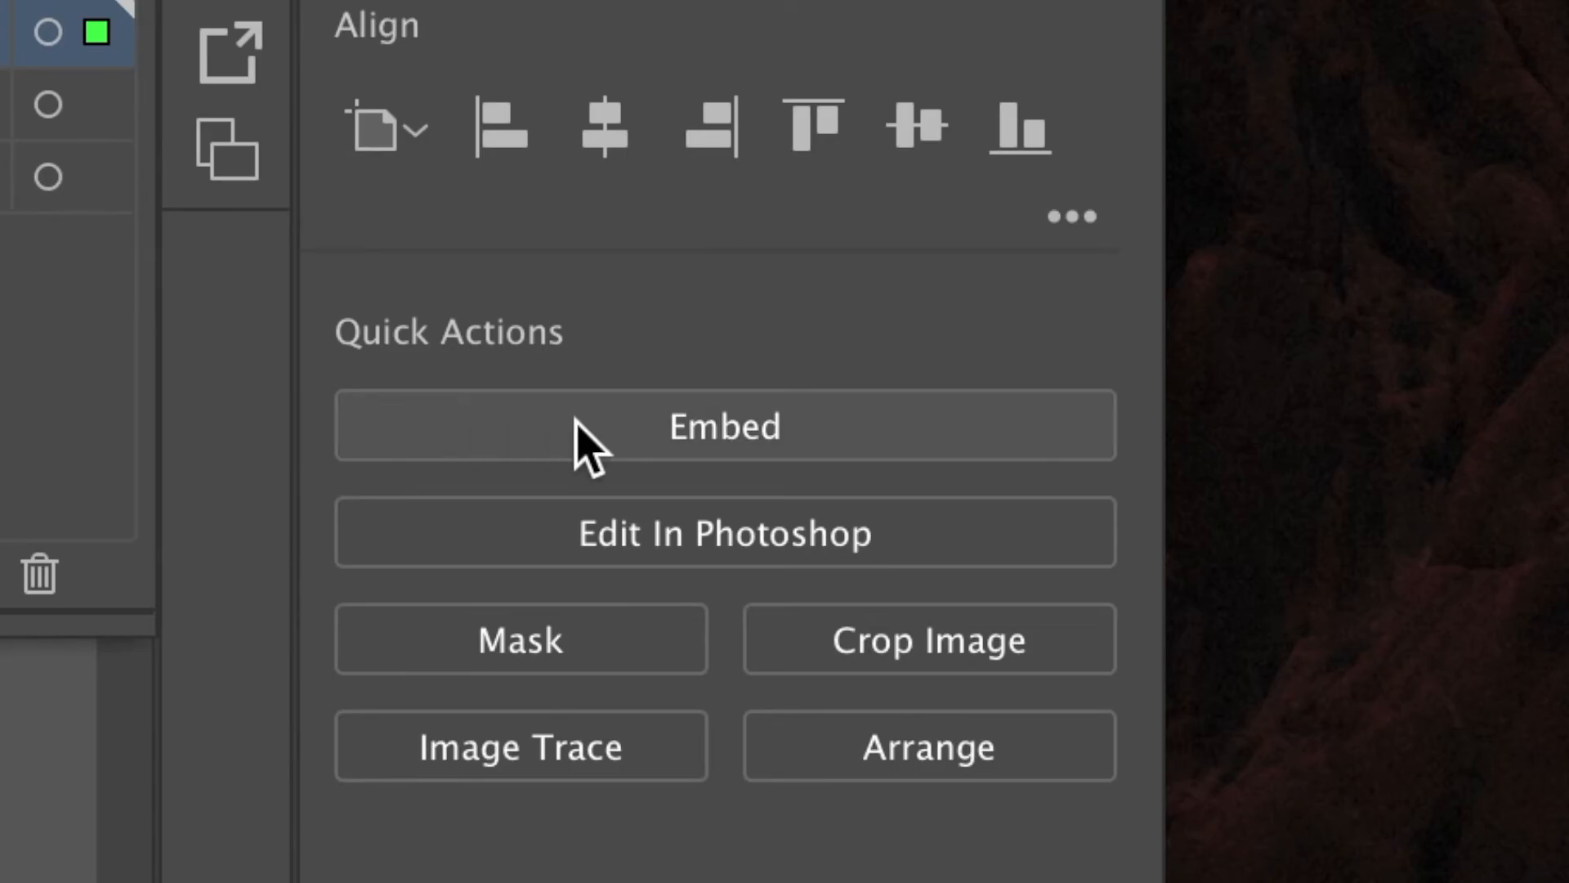
left_click(576, 421)
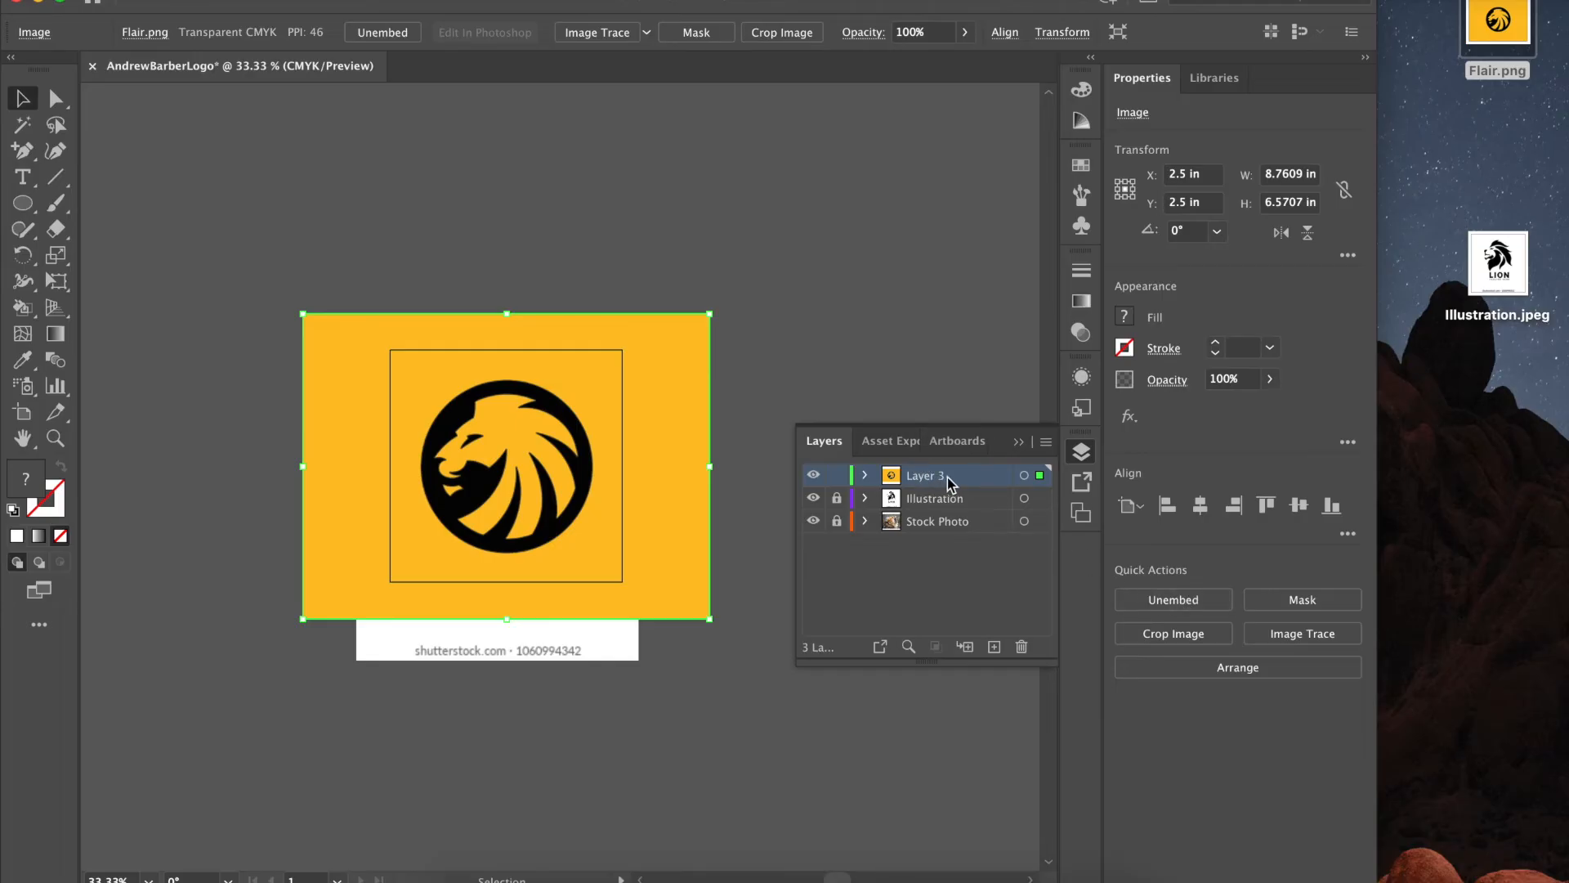
- Rename Layer 3 to 'Flair' with Lock and Dim Images to 50% on, then select both desktop image files
double_click(987, 474)
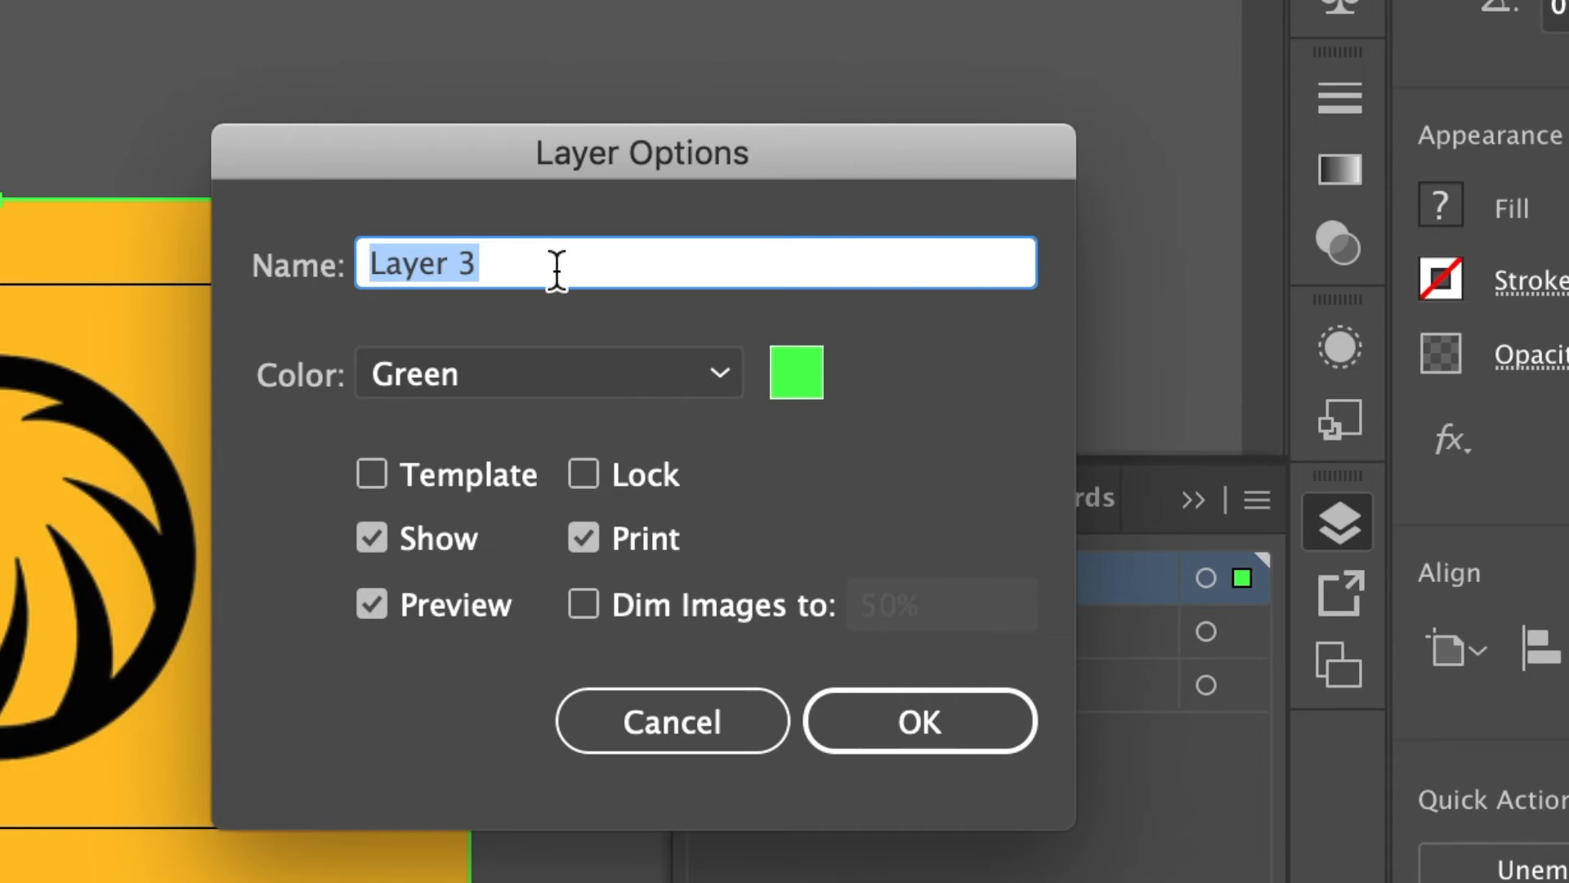
type("Flair")
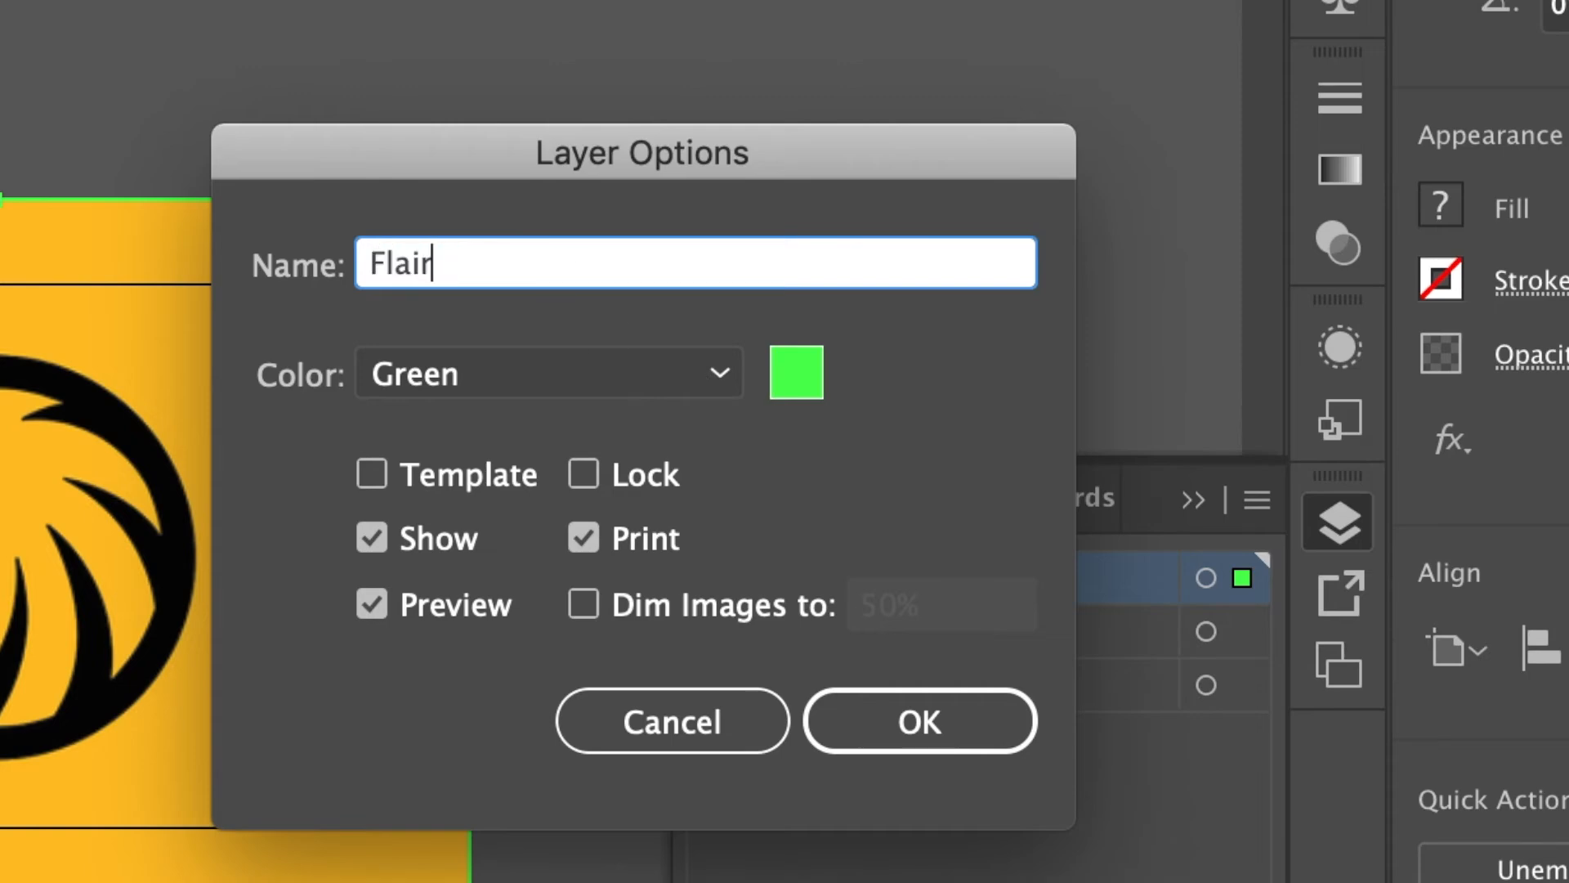
left_click(583, 482)
left_click(583, 605)
left_click(854, 739)
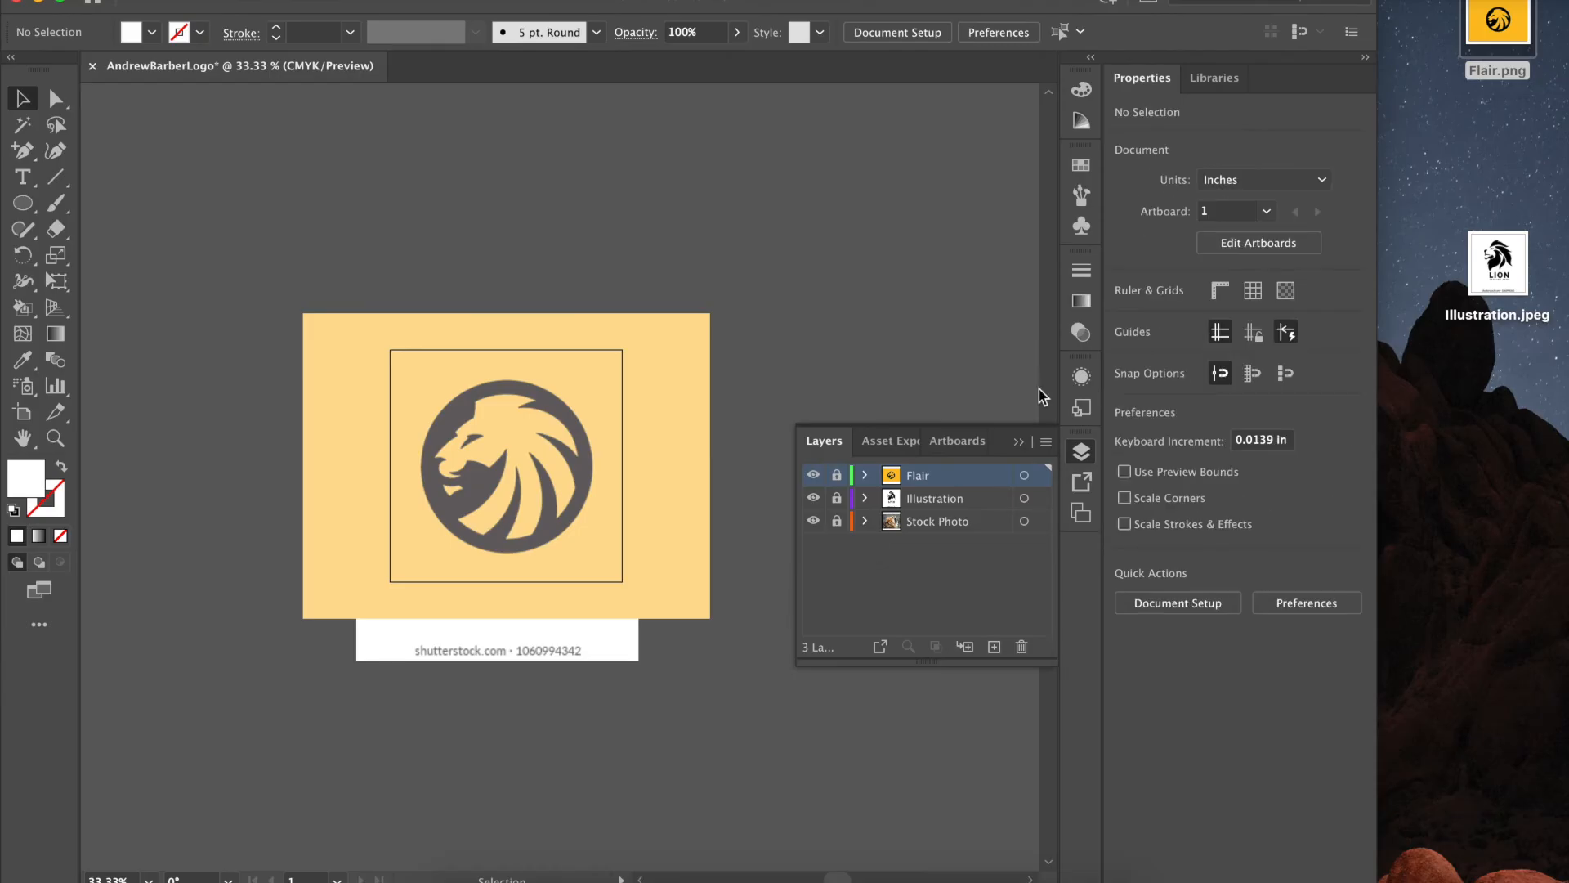
left_click_drag(1420, 18, 1062, 868)
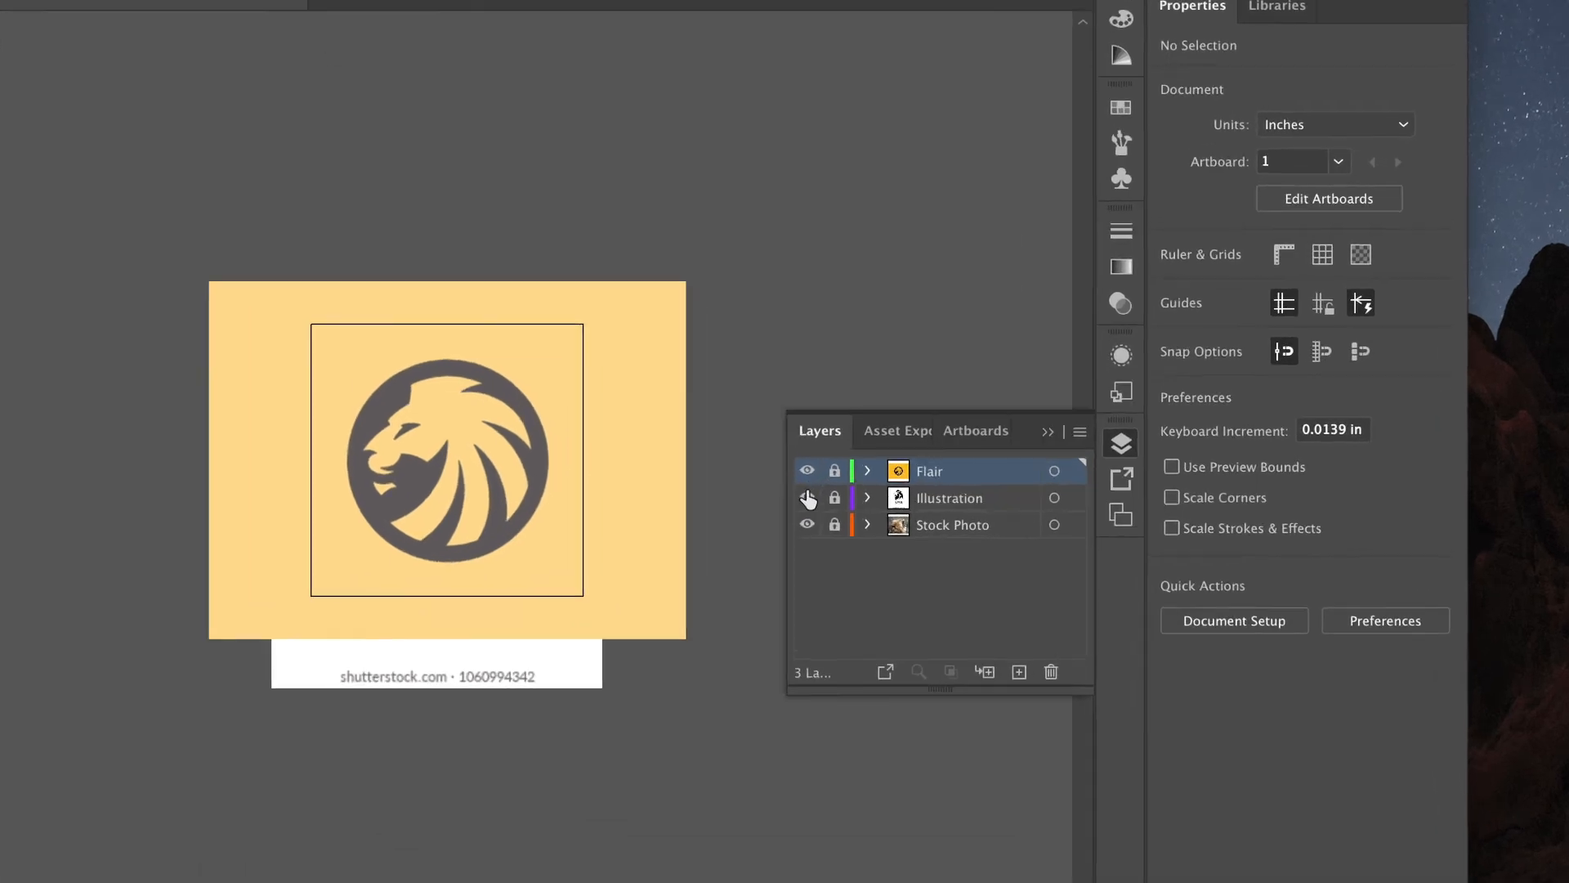
- Hide the Flair and Illustration layers and add a new layer at the top
left_click(787, 458)
left_click(786, 495)
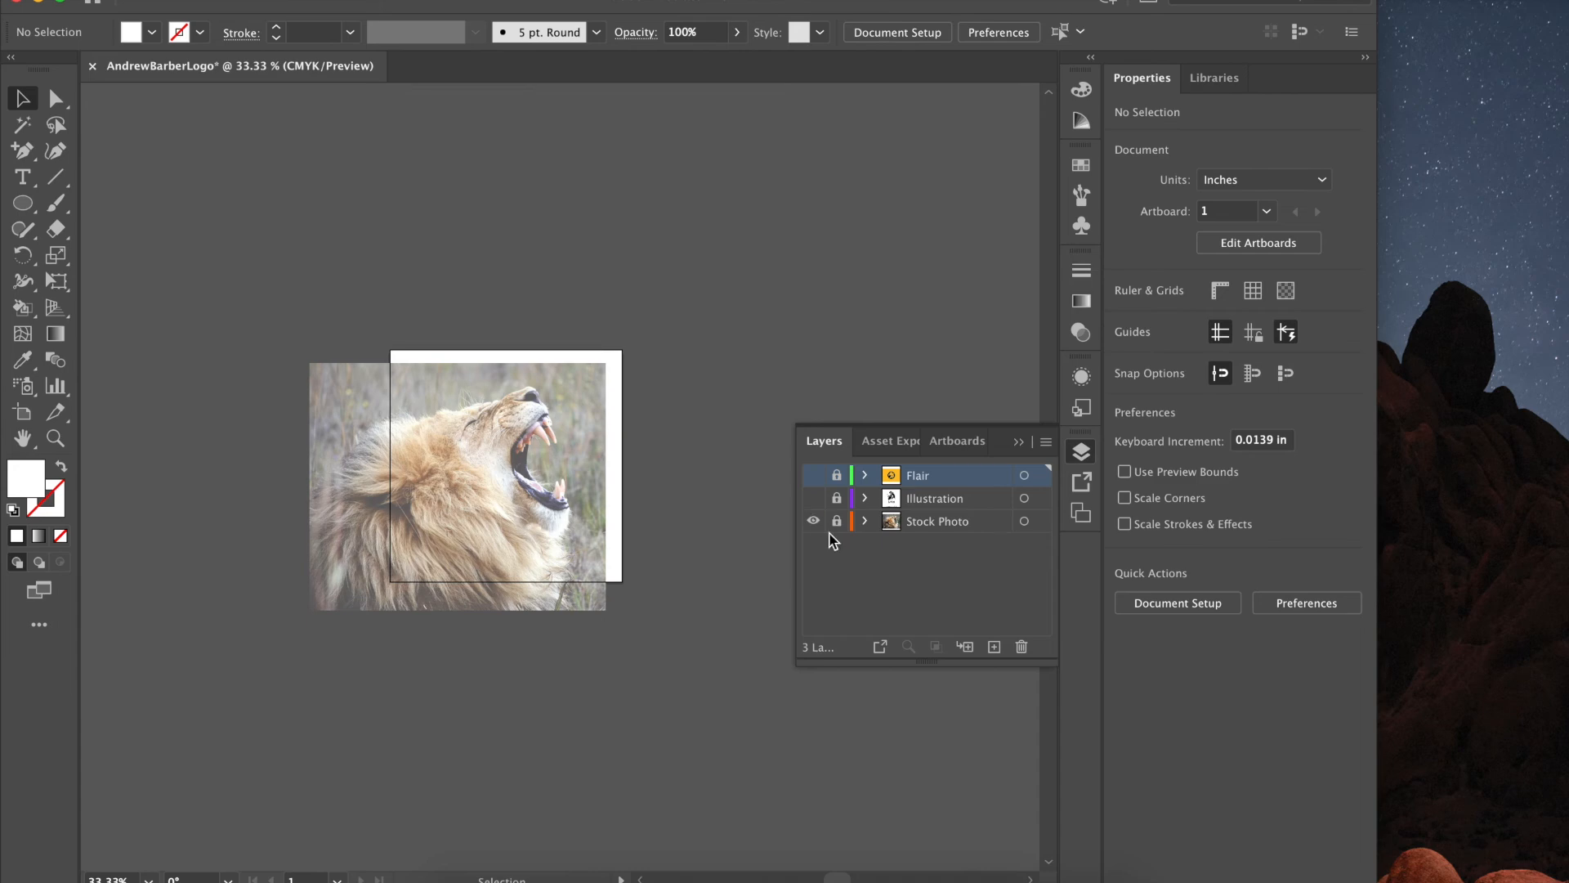
left_click(995, 648)
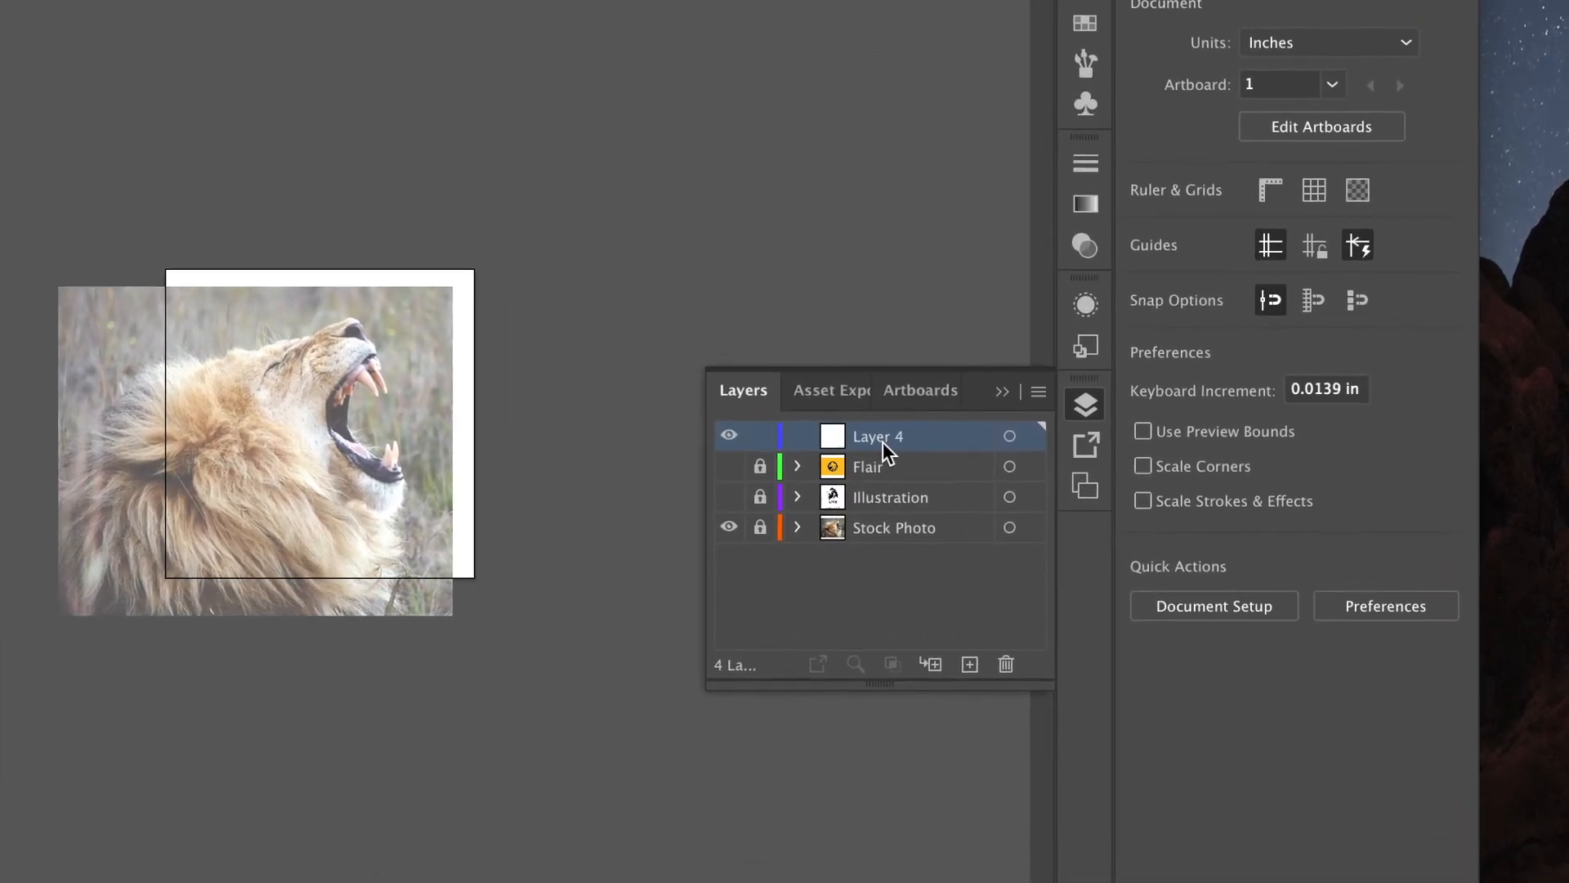
- Rename the new Layer 4 to 'Outline'
double_click(883, 441)
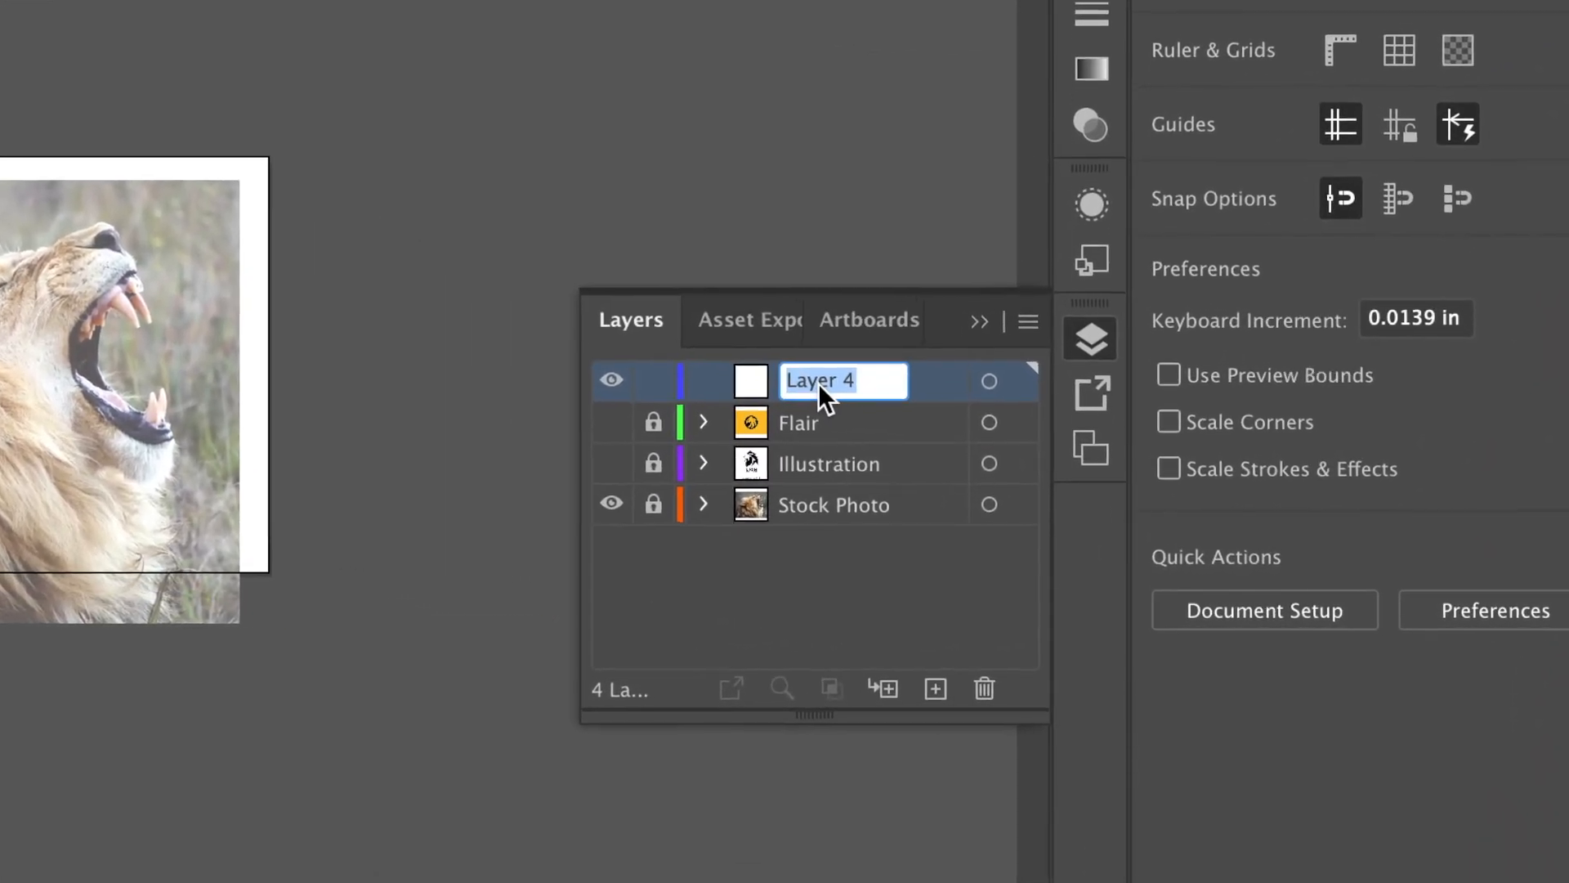
type("Outline")
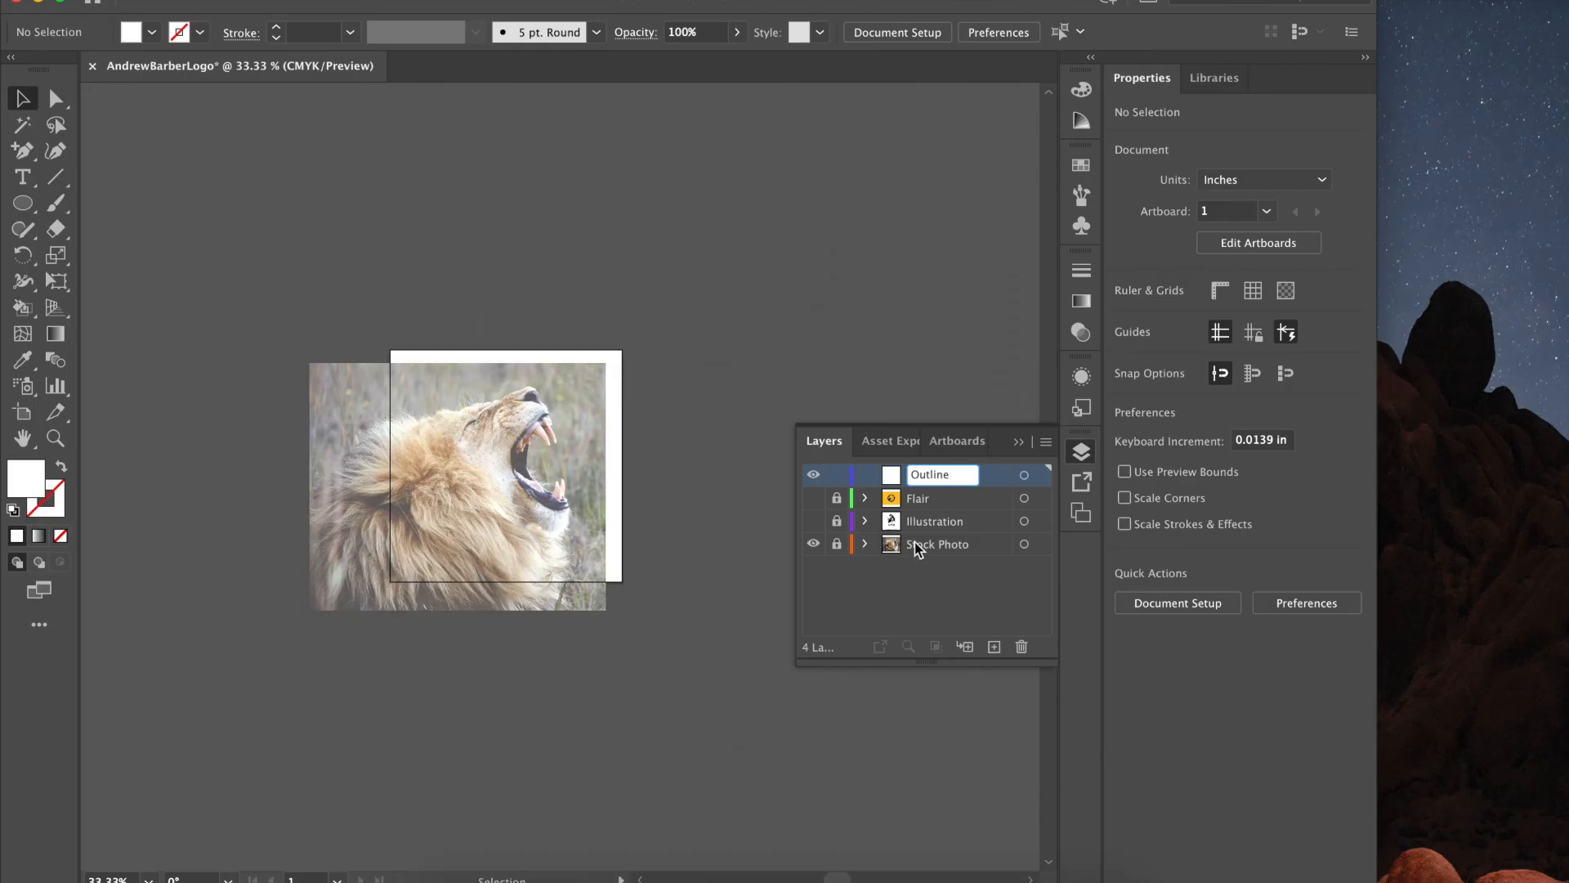
left_click(896, 586)
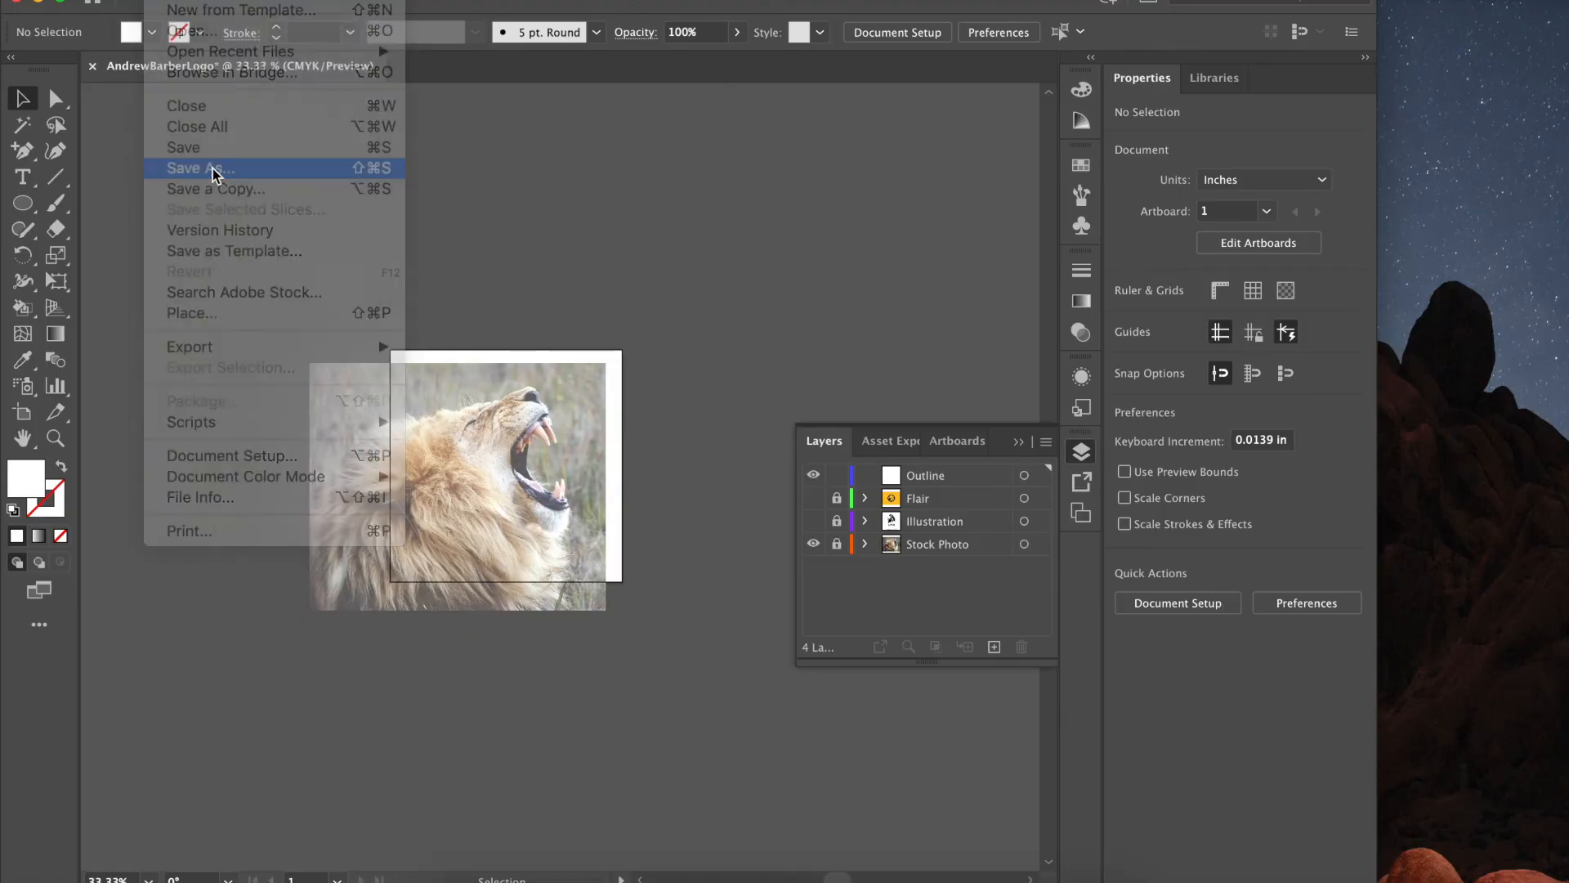
- Use Save As with Save to cloud documents and put the cursor in the logo's file name field
left_click(498, 508)
left_click(435, 544)
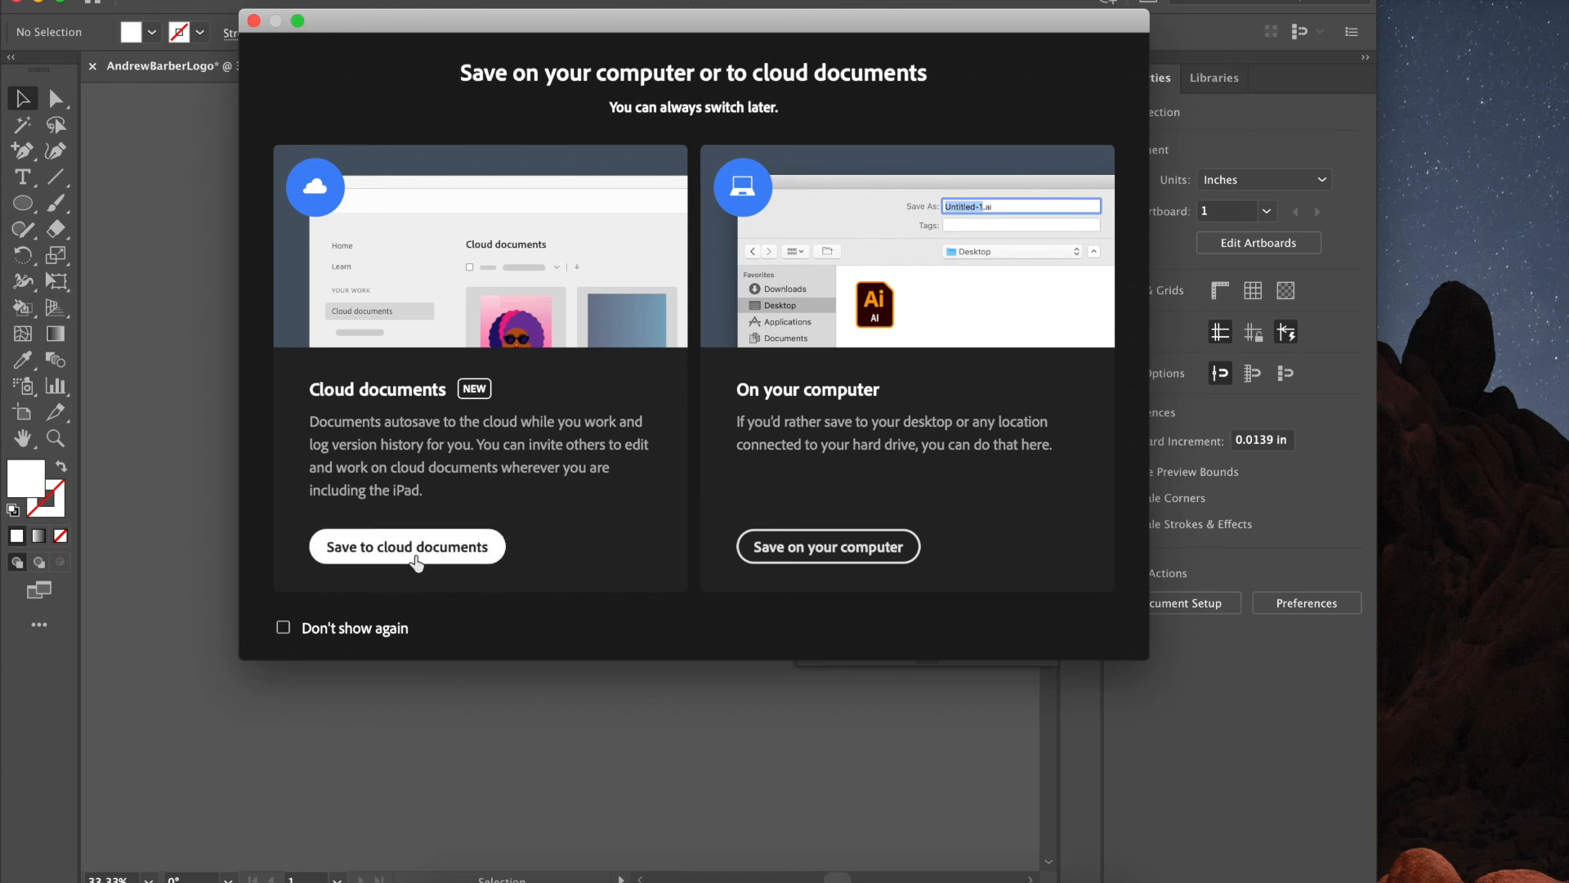
left_click(517, 96)
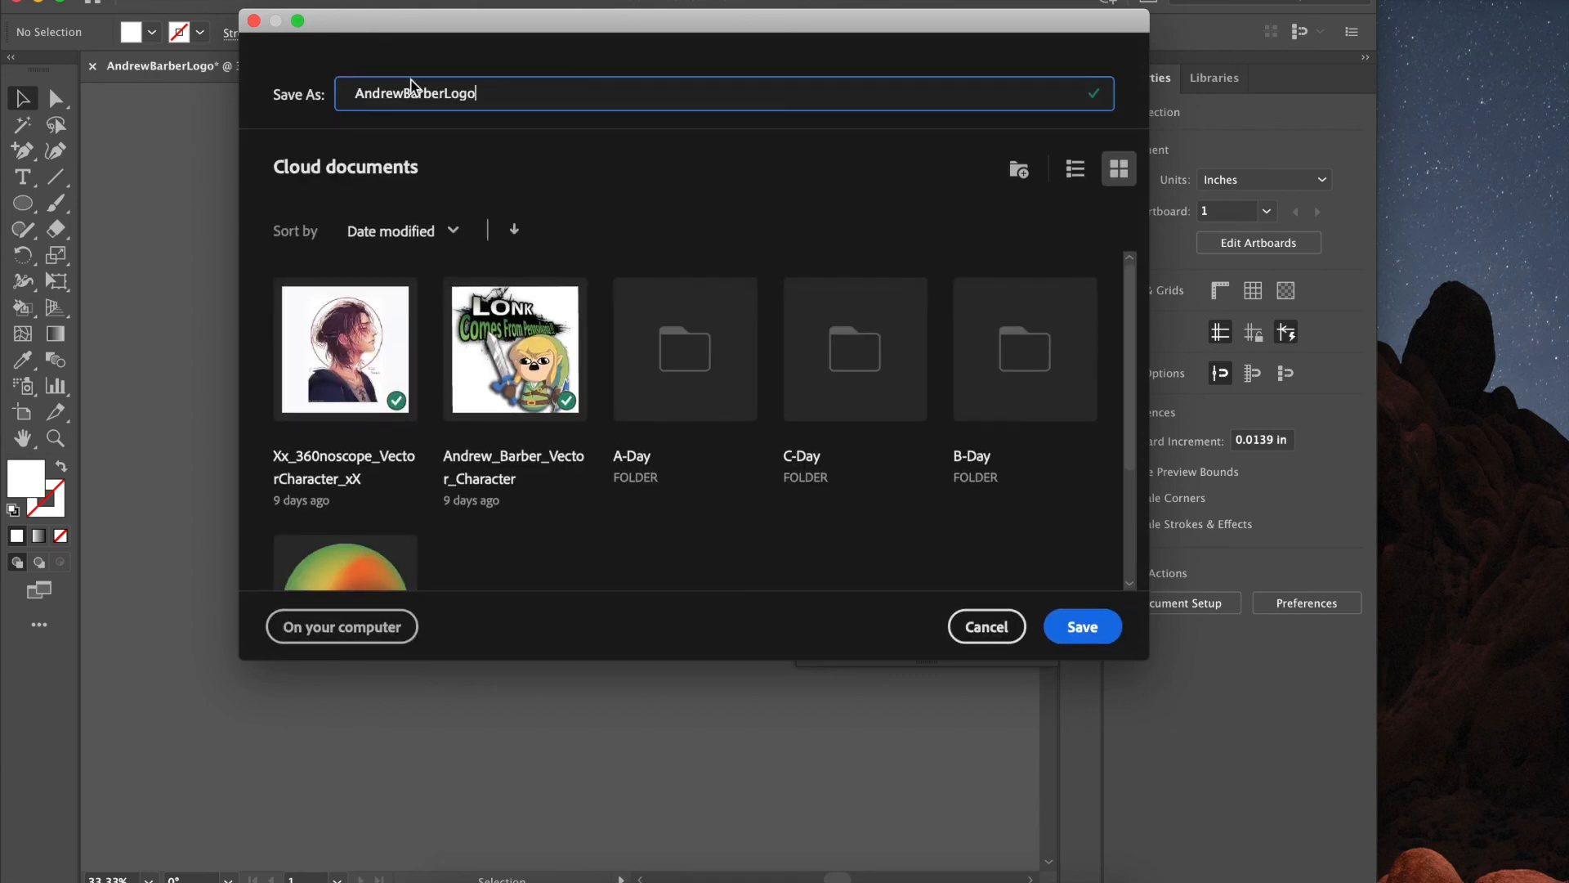